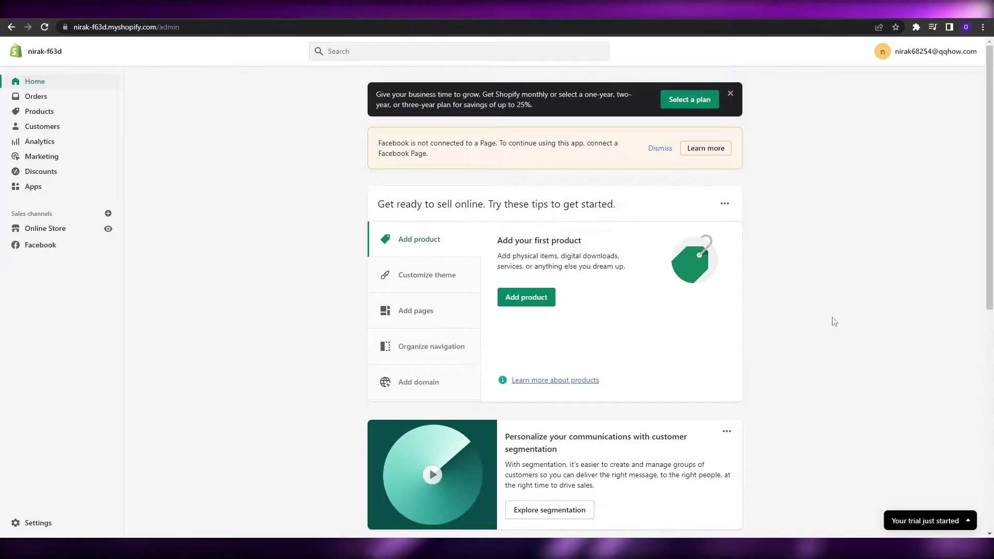
# Dismiss the 'Select a plan' banner and the Facebook connection notice on the Home page
pyautogui.click(729, 93)
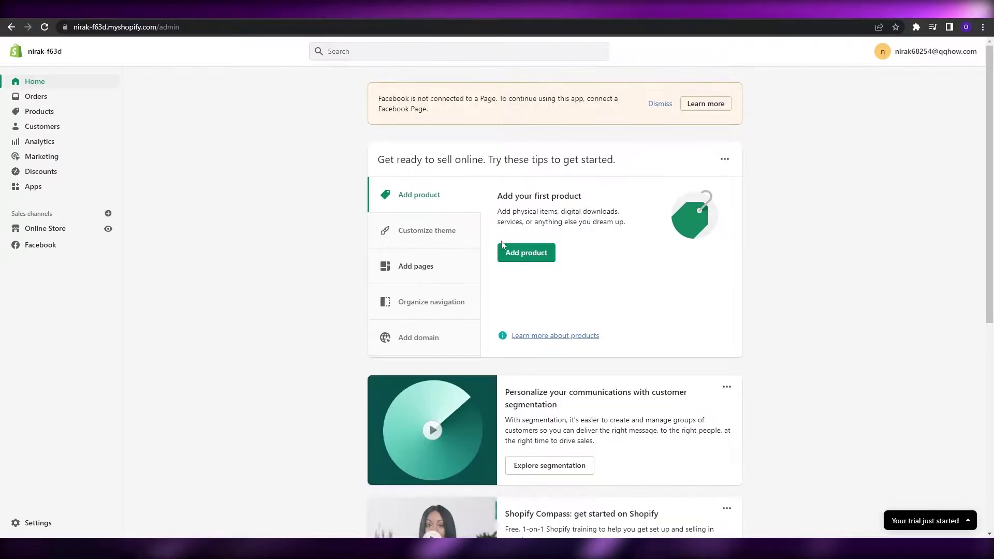
pyautogui.click(666, 104)
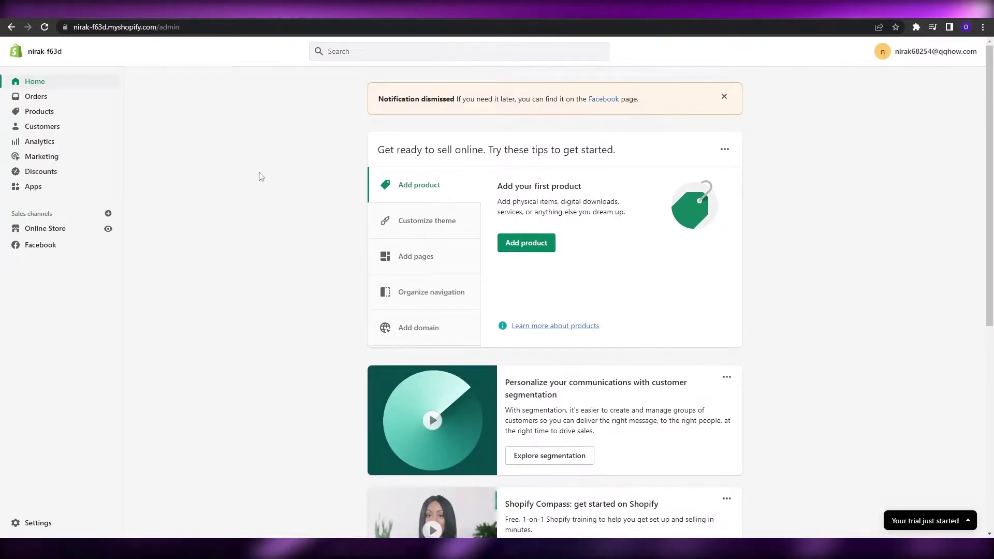
pyautogui.click(724, 97)
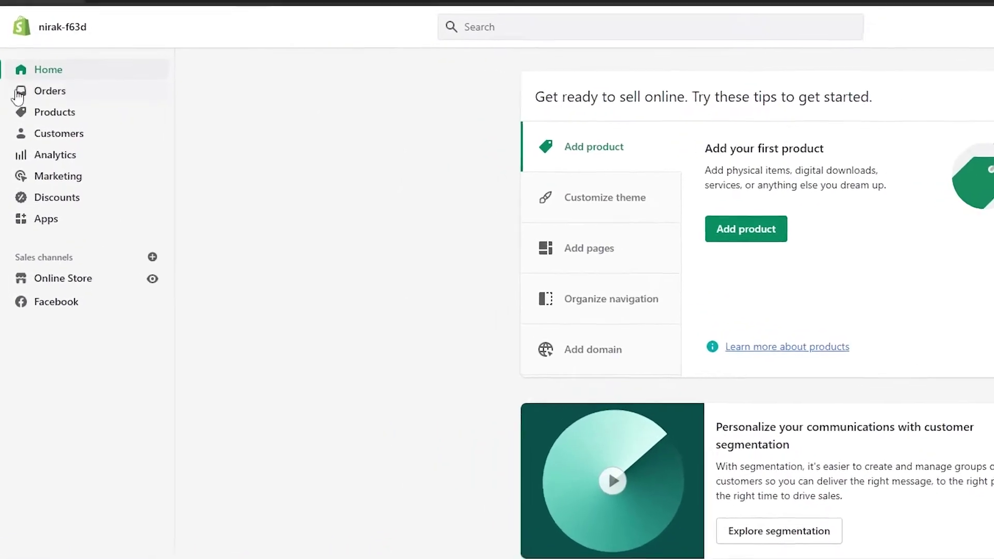
# Delete the Home page collection from Products > Collections
pyautogui.click(74, 120)
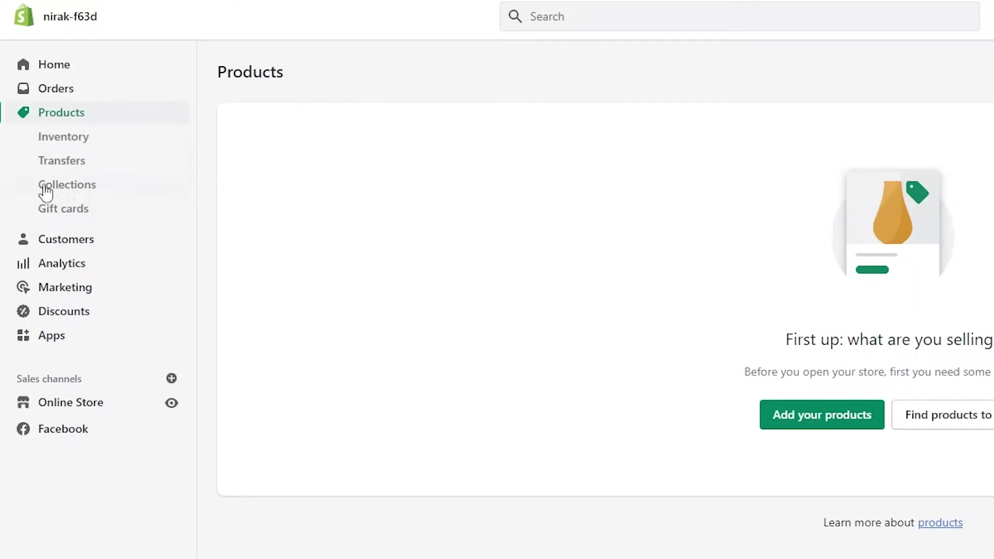
pyautogui.click(67, 192)
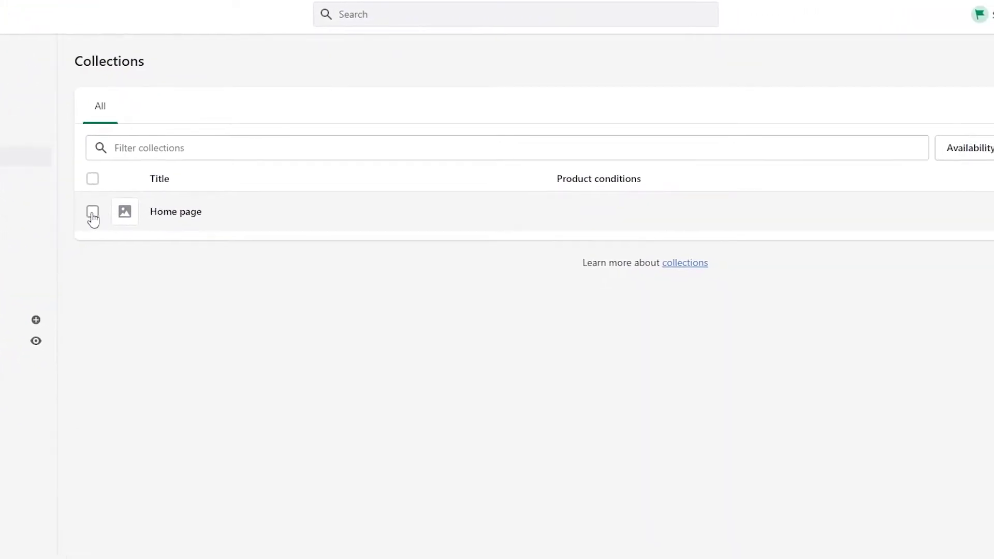
pyautogui.click(92, 179)
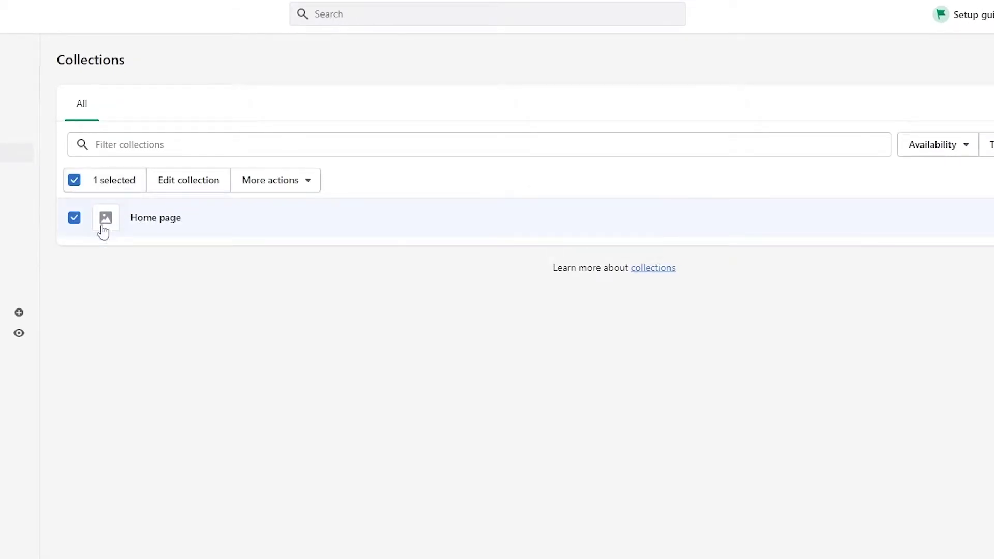
pyautogui.click(279, 187)
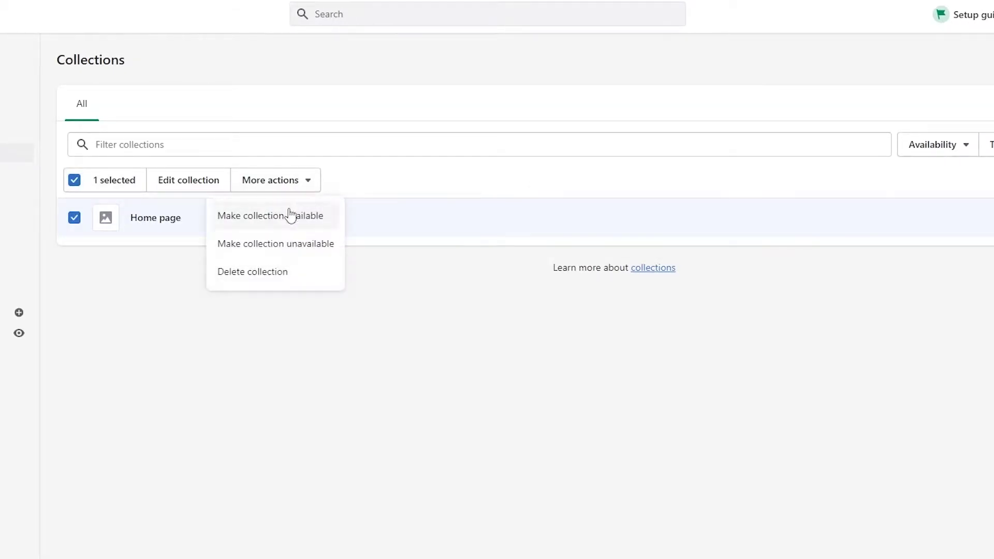
pyautogui.click(269, 277)
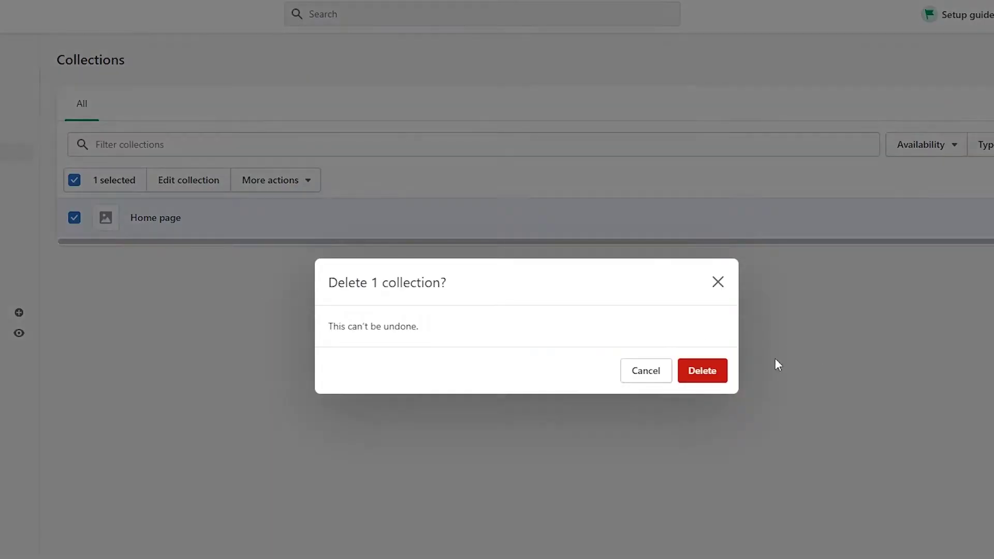
pyautogui.click(718, 373)
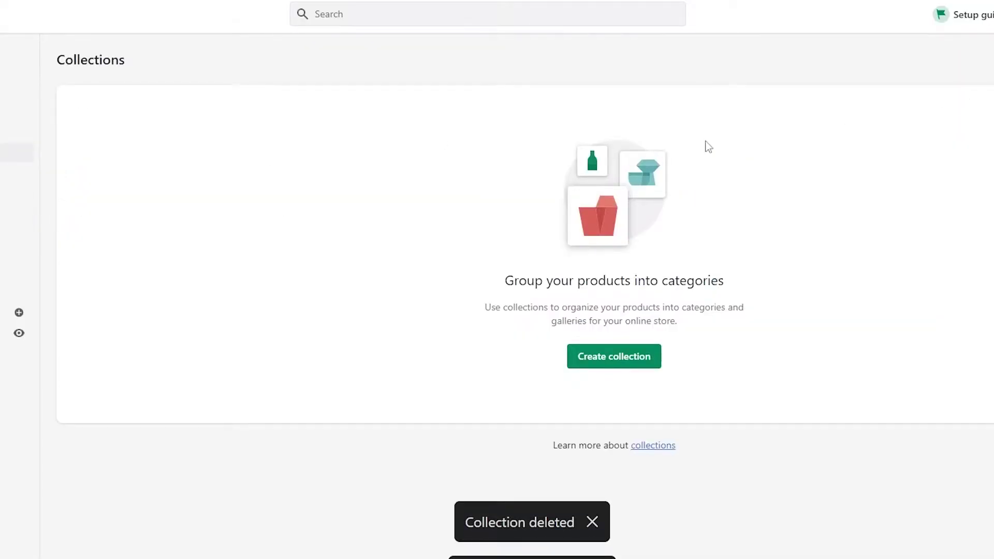
# Create a new collection titled 'Most Popular' and begin its description
pyautogui.click(611, 363)
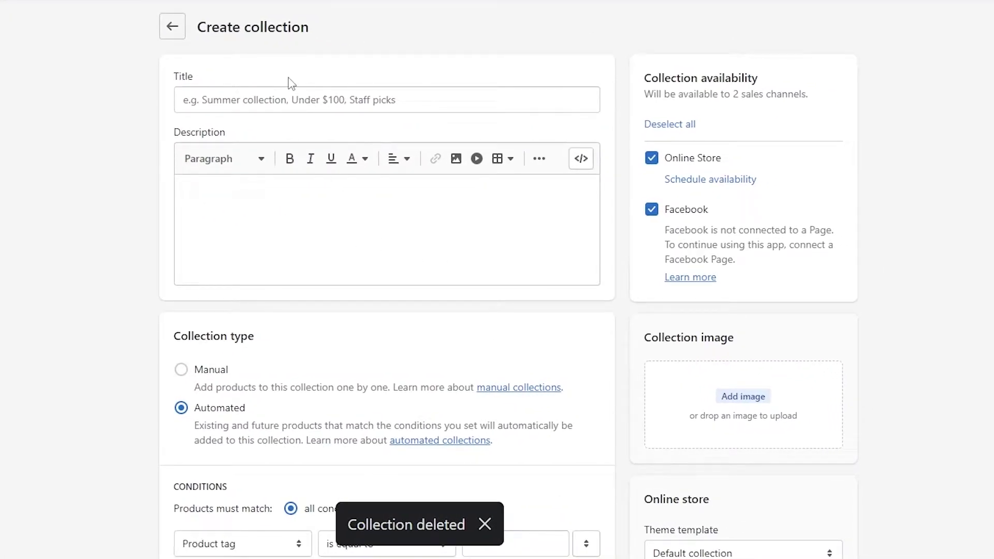
pyautogui.click(366, 101)
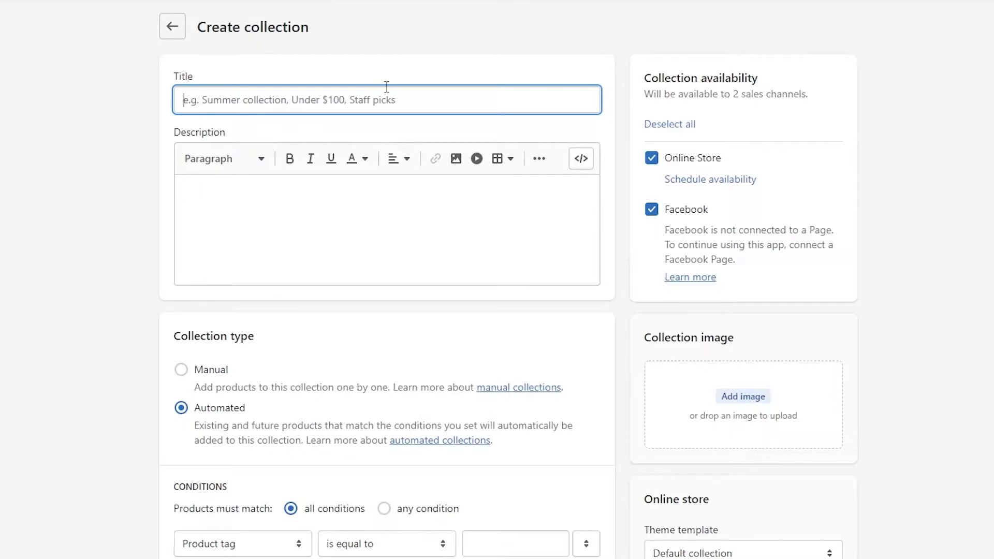
pyautogui.write('Starter')
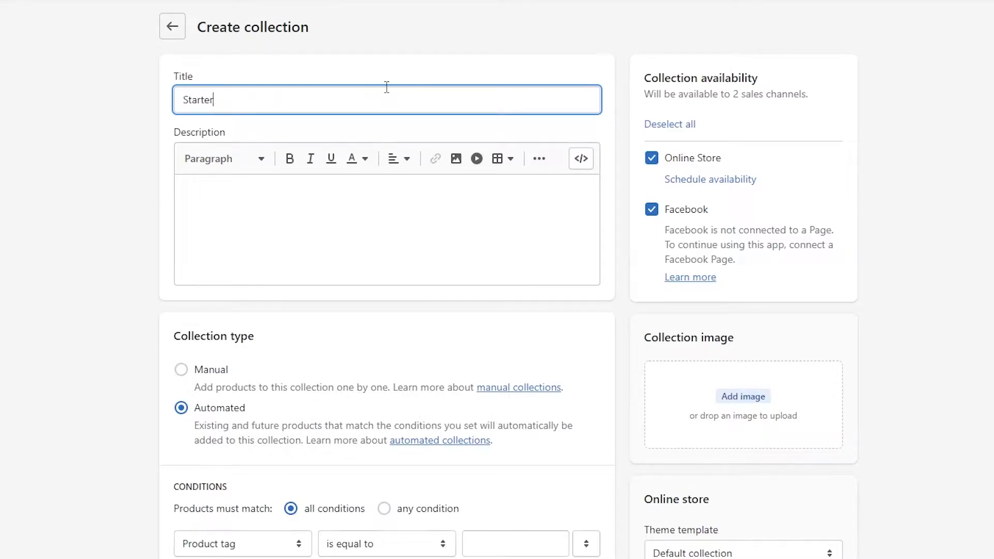
pyautogui.press('BackSpace')
pyautogui.press('BackSpace')
pyautogui.press('BackSpace')
pyautogui.press('BackSpace')
pyautogui.press('BackSpace')
pyautogui.press('BackSpace')
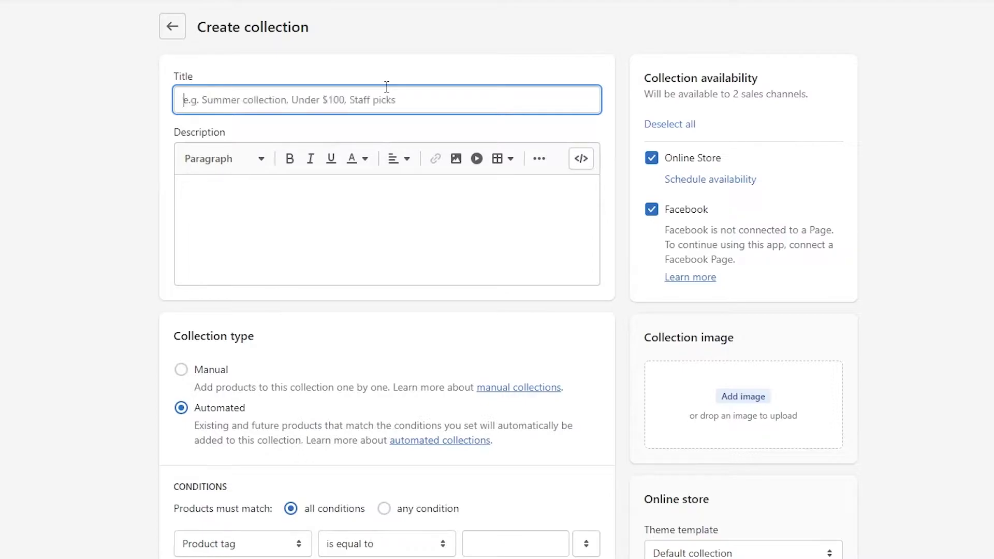
pyautogui.write('Most Popular')
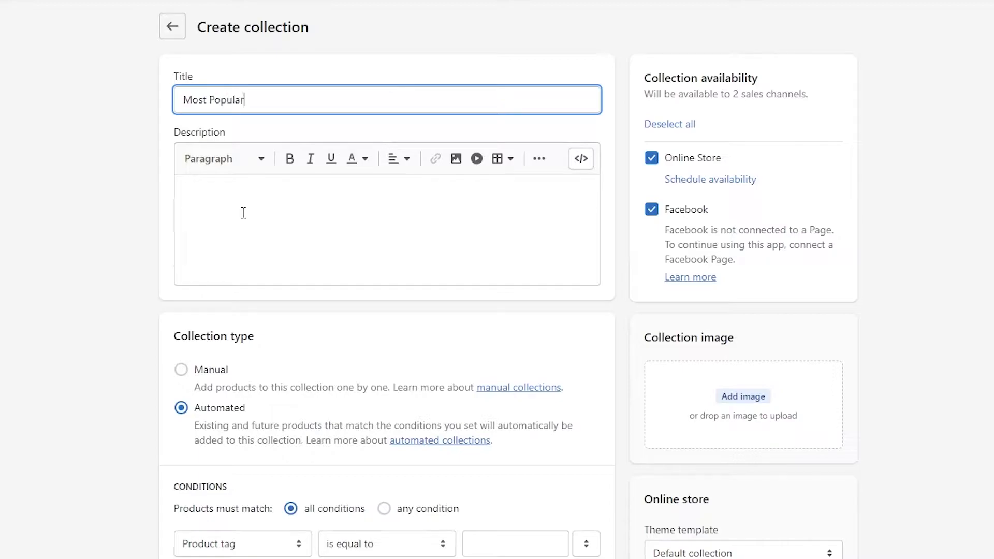
pyautogui.click(243, 213)
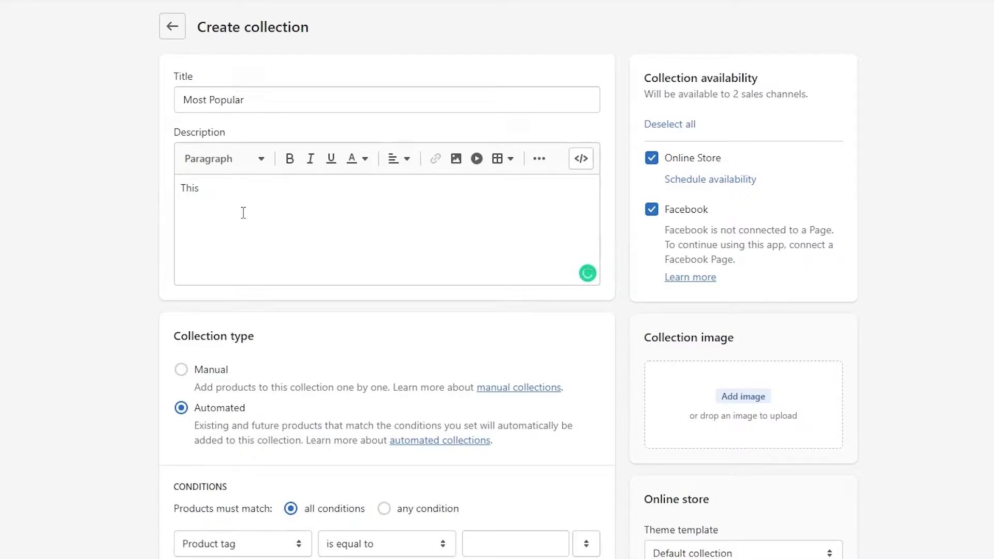
# Finish the description: 'This is a simple collection of the most popular items from this website'
pyautogui.write('is a simple collection of the most popular items from this website')
pyautogui.scroll(-3, 241, 259)
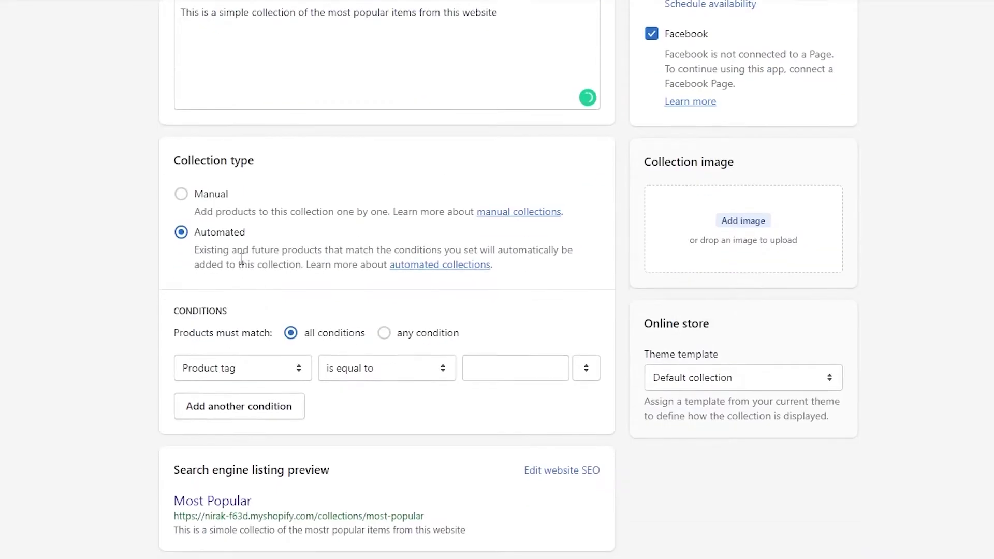
pyautogui.moveTo(175, 162); pyautogui.dragTo(275, 162)
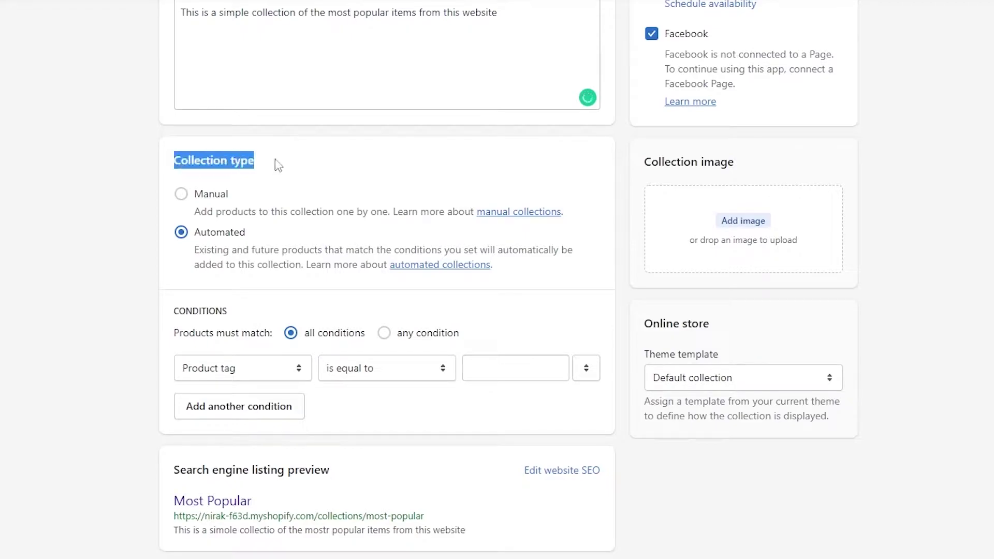
pyautogui.click(221, 239)
pyautogui.moveTo(197, 193); pyautogui.dragTo(277, 195)
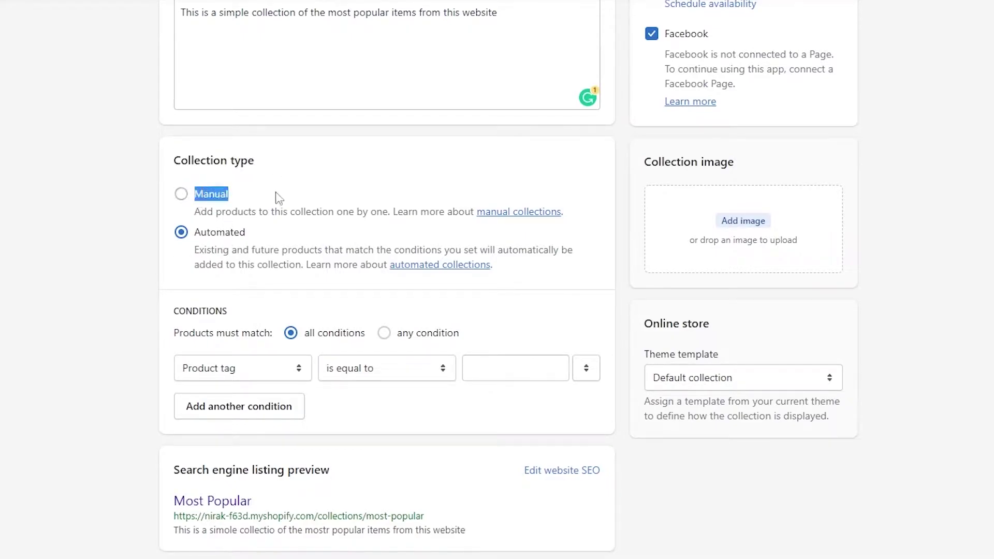
# Keep the collection automated with the condition Product tag is equal to 'Popular'
pyautogui.click(181, 194)
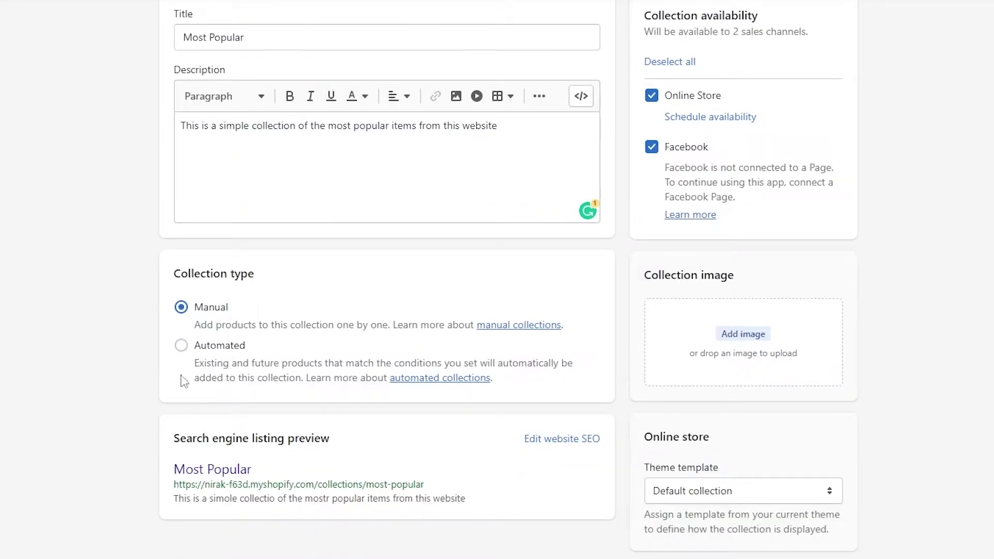
pyautogui.moveTo(196, 365); pyautogui.dragTo(592, 368)
pyautogui.click(504, 344)
pyautogui.click(181, 345)
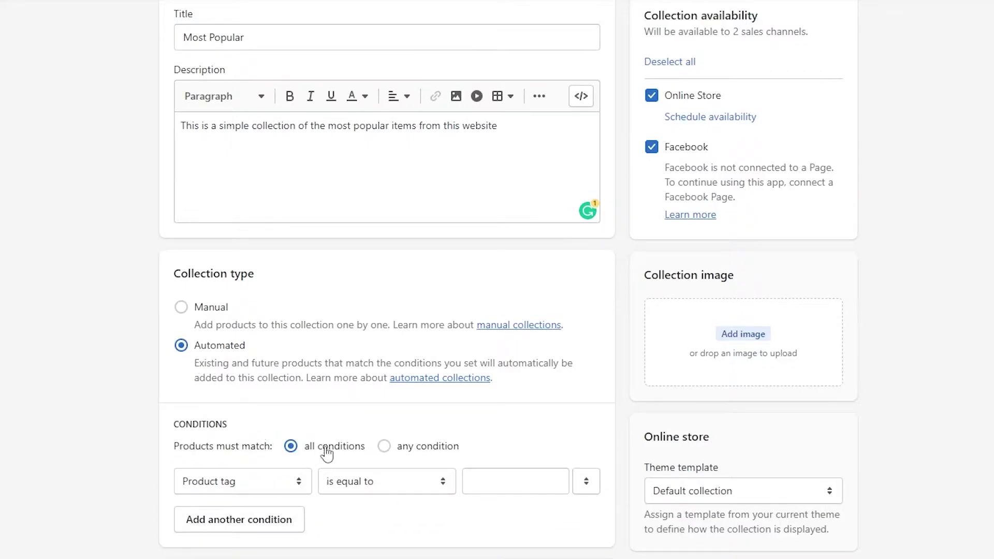
pyautogui.click(268, 482)
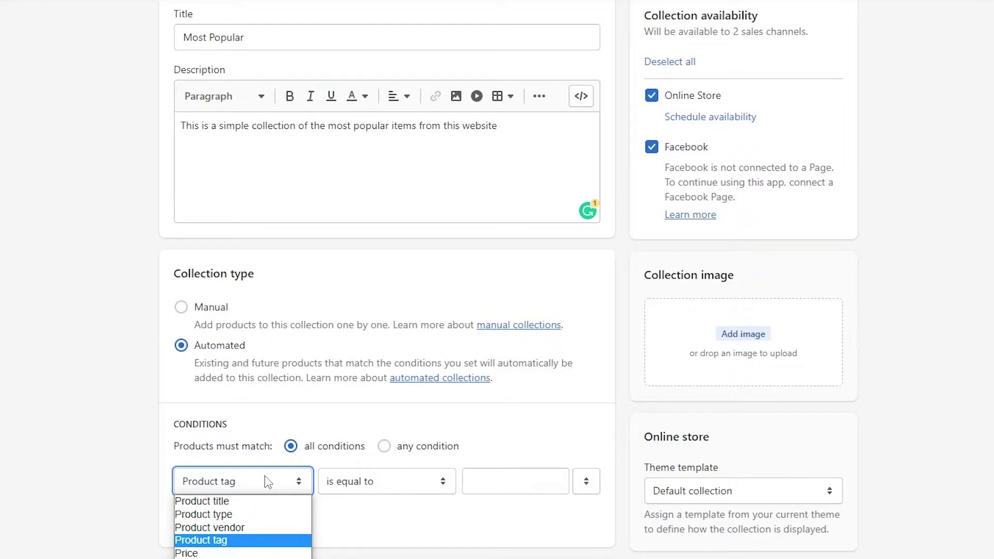
pyautogui.click(268, 482)
pyautogui.click(550, 485)
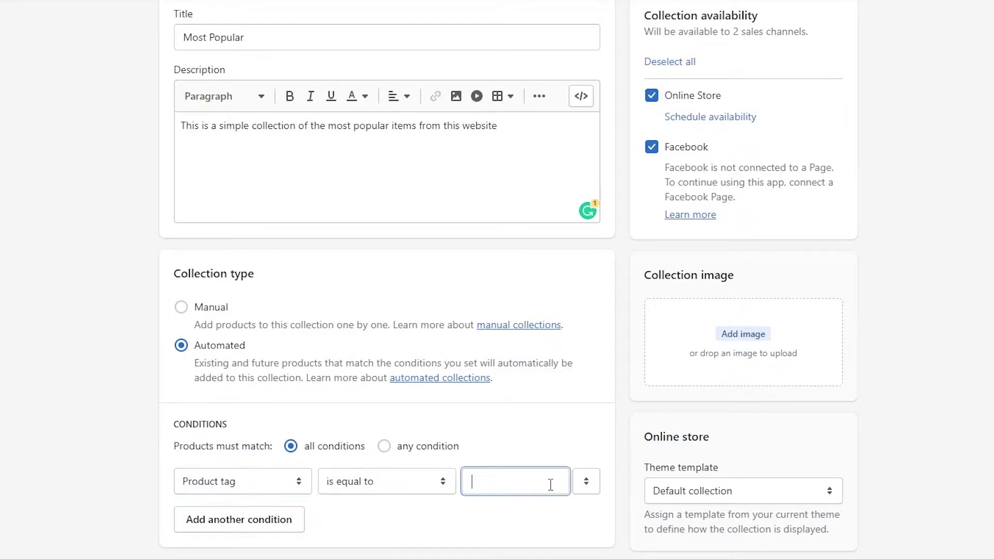
pyautogui.write('A')
pyautogui.press('BackSpace')
pyautogui.write('Popular')
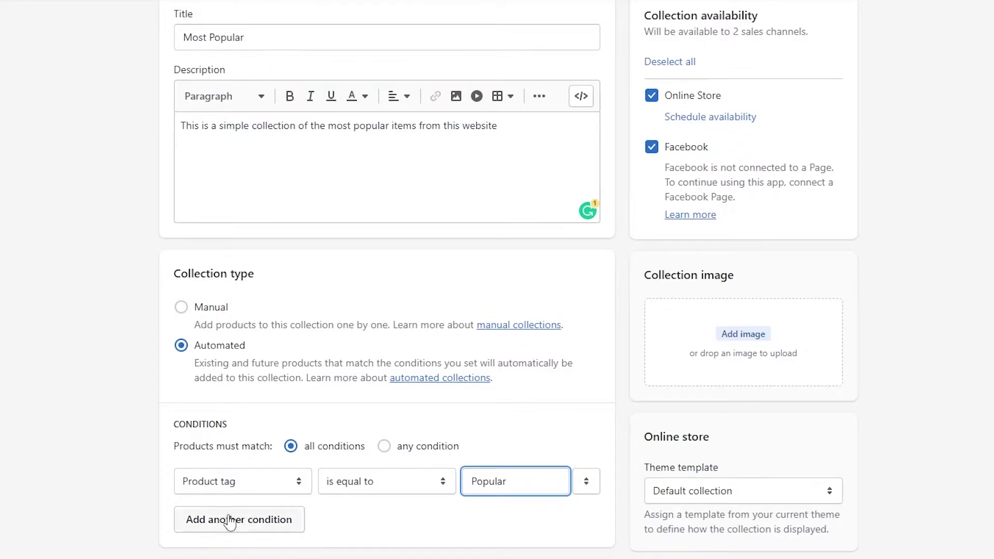
pyautogui.scroll(-3, 560, 544)
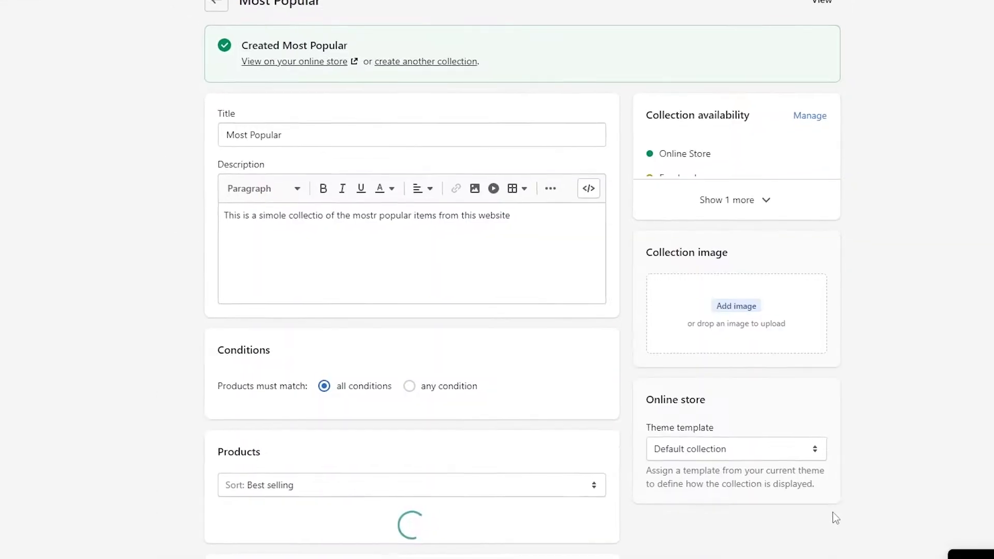
# Return to the collections list, go to Products, and start a new product
pyautogui.click(216, 3)
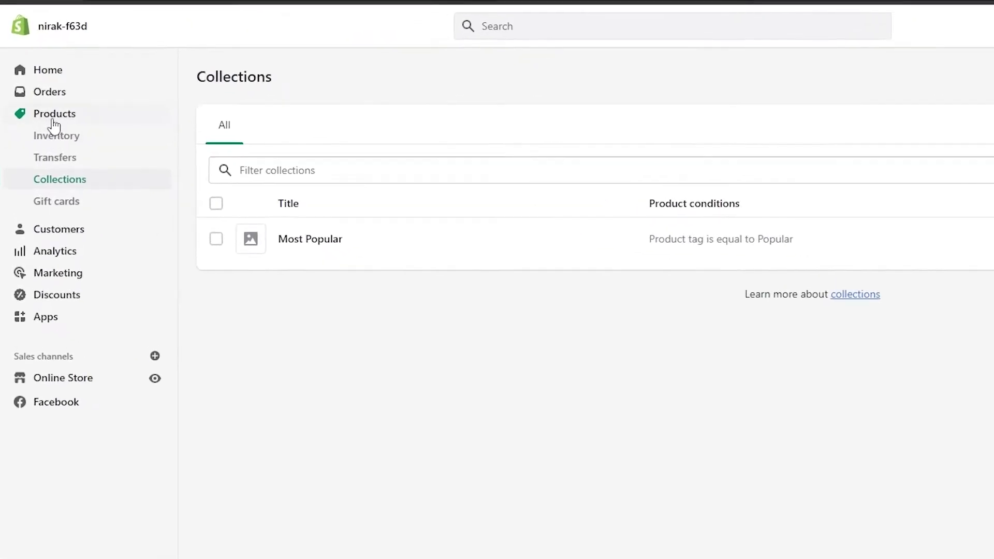
pyautogui.click(53, 120)
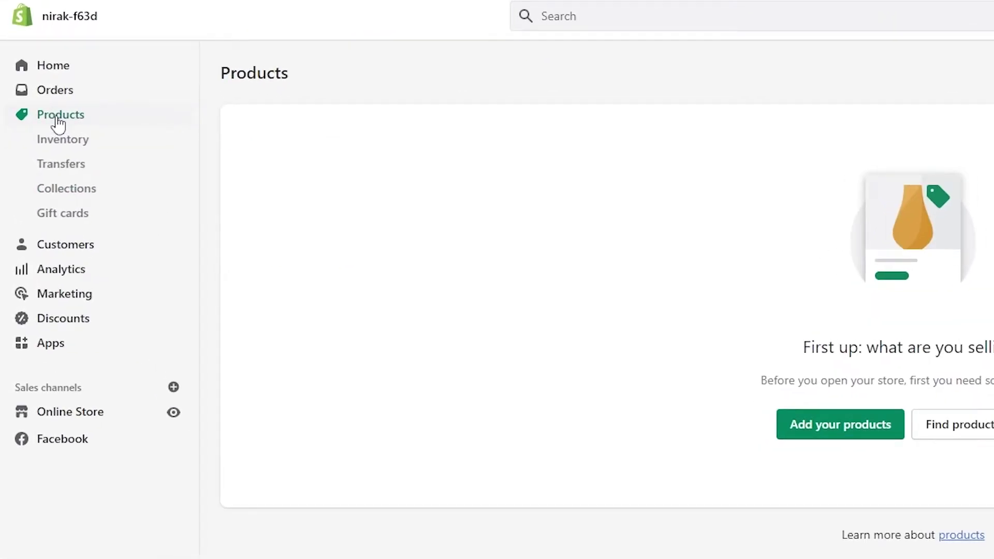
pyautogui.click(828, 436)
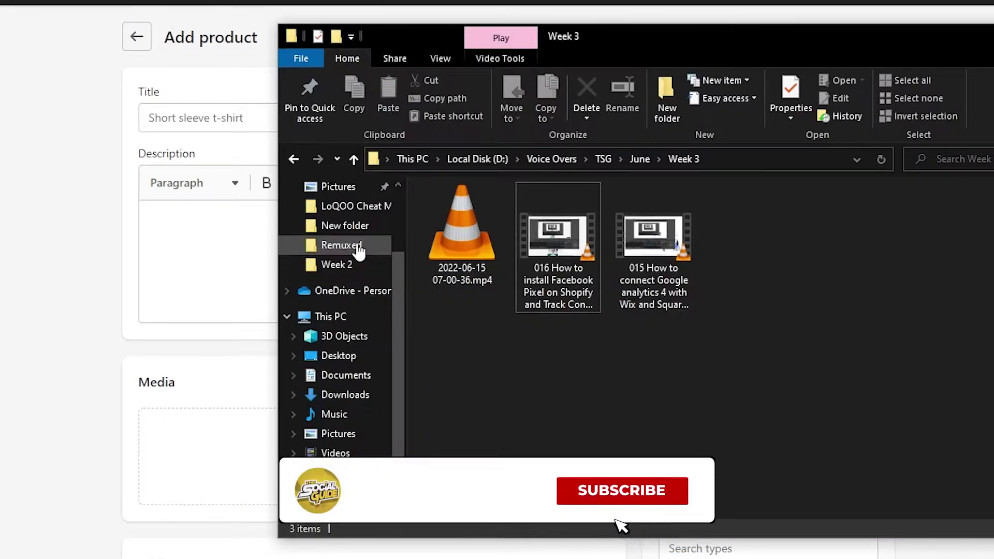
# Drag the two polka dot dress photos from the Dresses folder into the product's Media
pyautogui.click(352, 224)
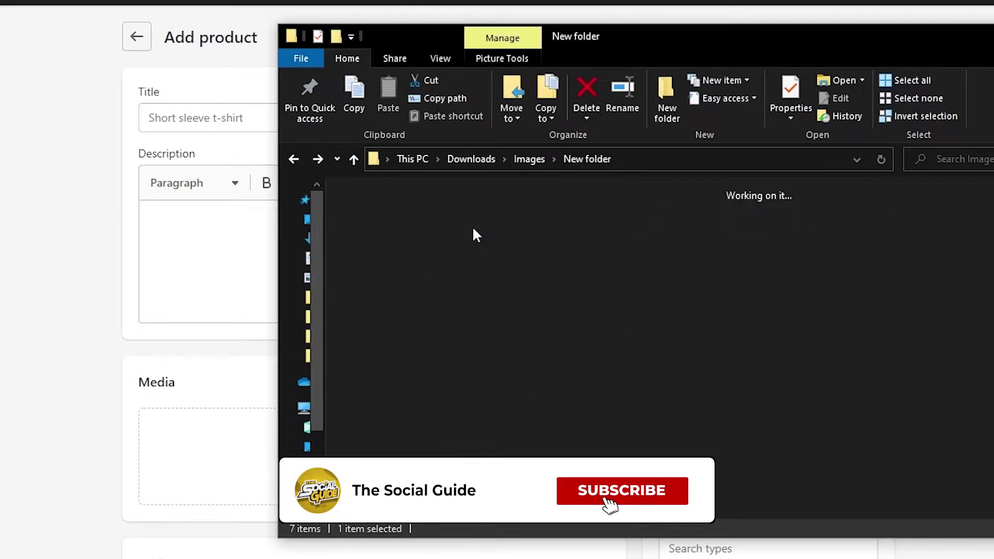
pyautogui.moveTo(715, 40); pyautogui.dragTo(655, 112)
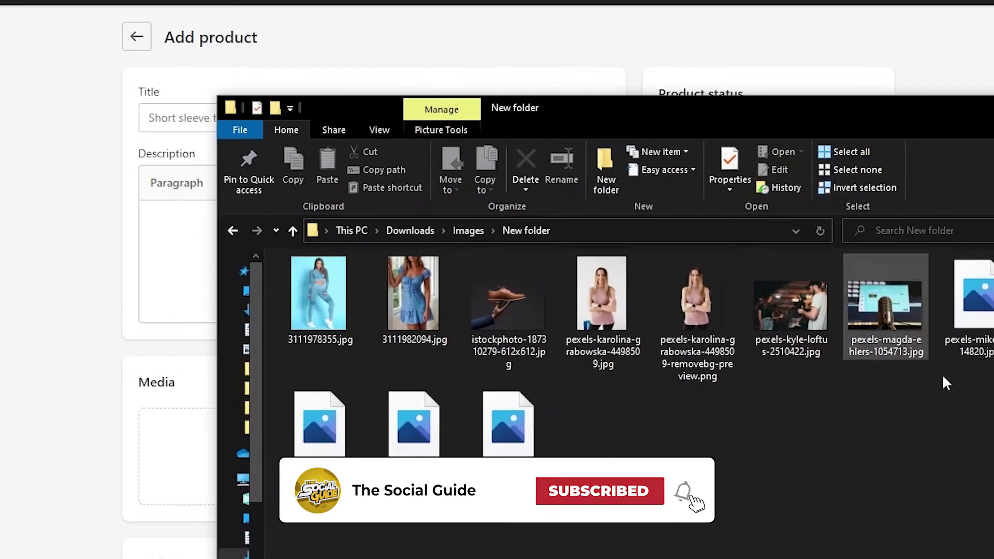
pyautogui.hotkey('alt', 'Left')
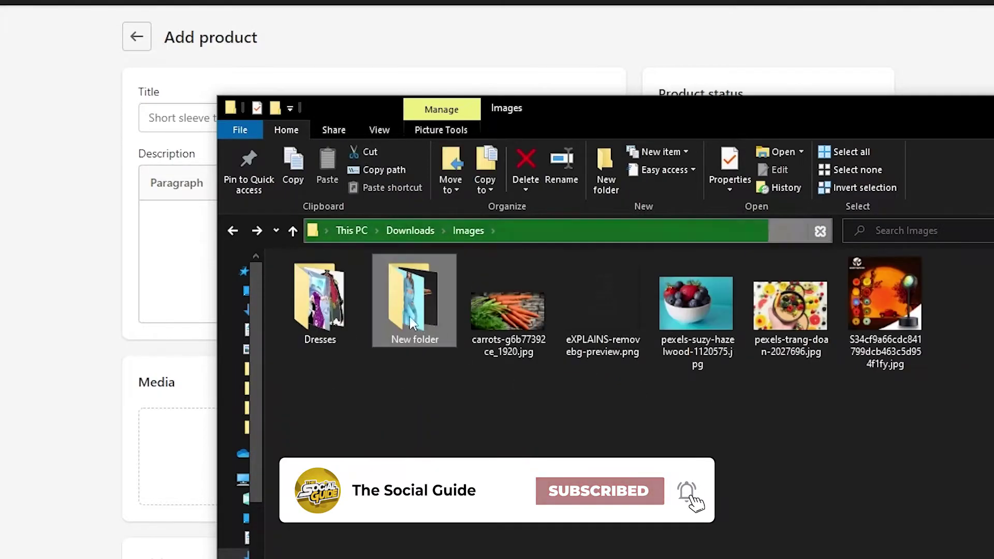
pyautogui.doubleClick(318, 299)
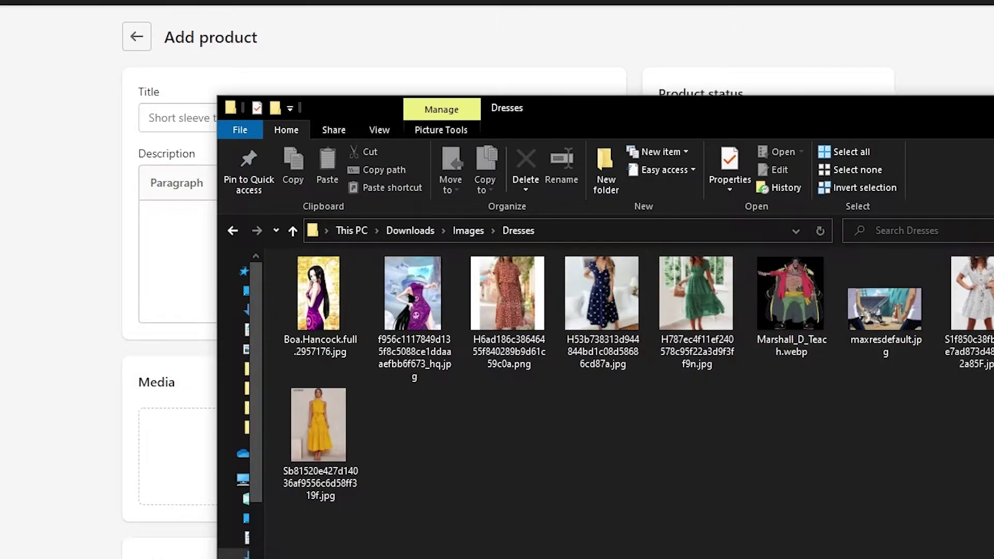
pyautogui.click(592, 325)
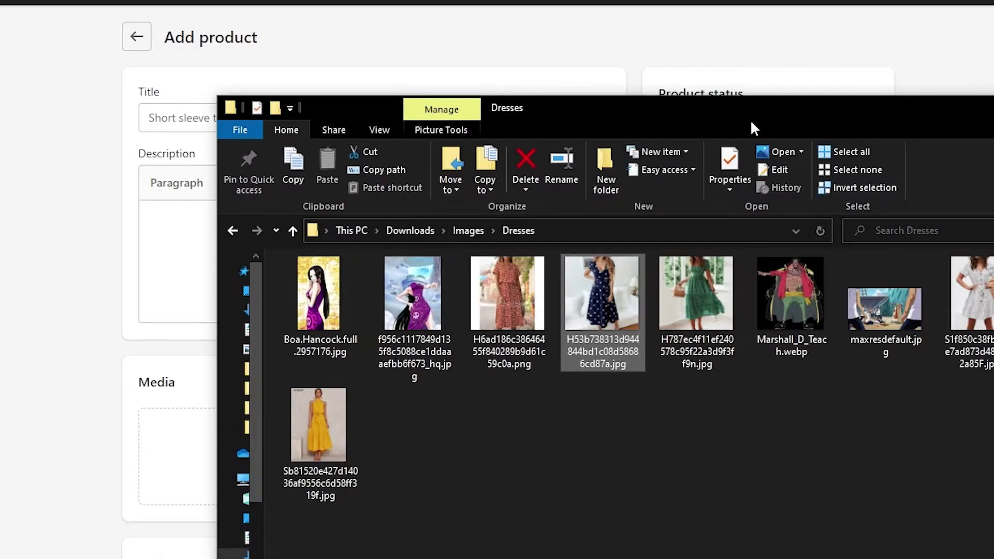
pyautogui.moveTo(722, 116); pyautogui.dragTo(984, 82)
pyautogui.moveTo(787, 290); pyautogui.dragTo(277, 464)
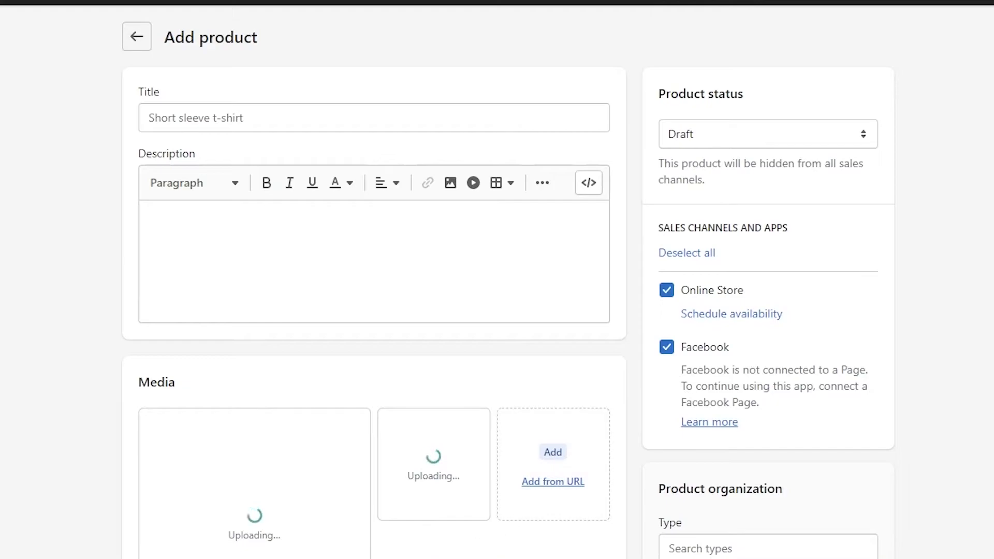
# Title the product 'Blue Polka Dot Dress', dropping ' For Summer', and add a summer beach description
pyautogui.click(179, 109)
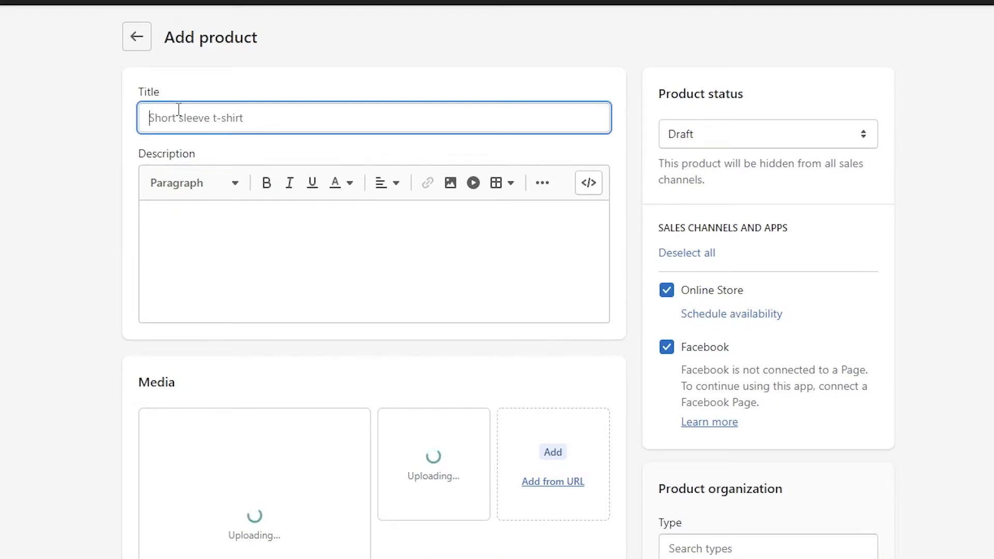
pyautogui.write('Blue Polka Dot Dress For Summer')
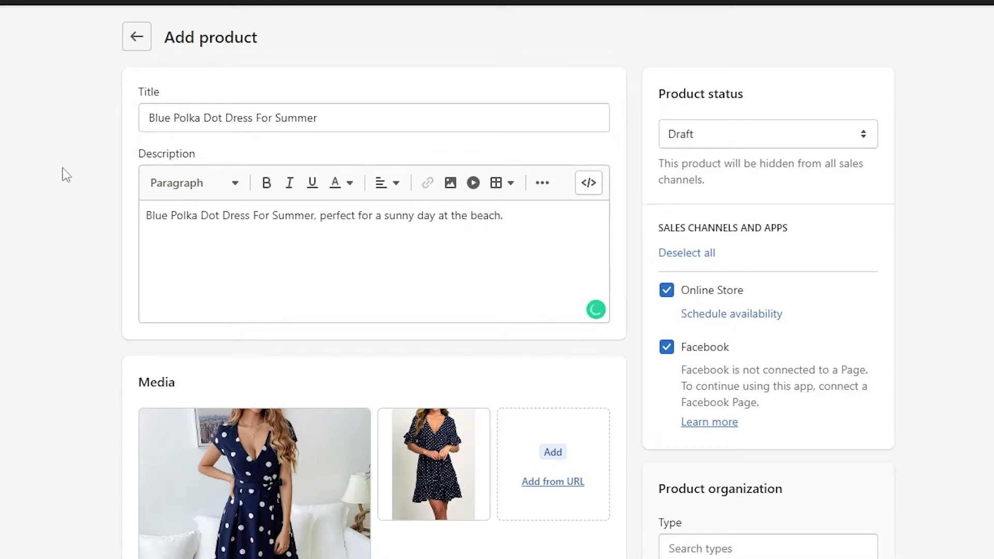
pyautogui.click(174, 118)
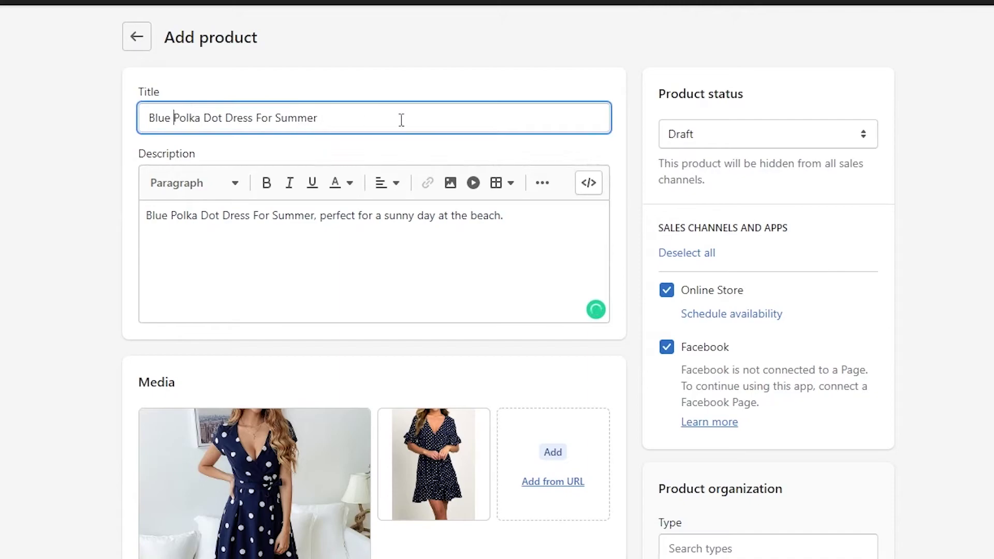
pyautogui.moveTo(401, 120); pyautogui.dragTo(252, 148)
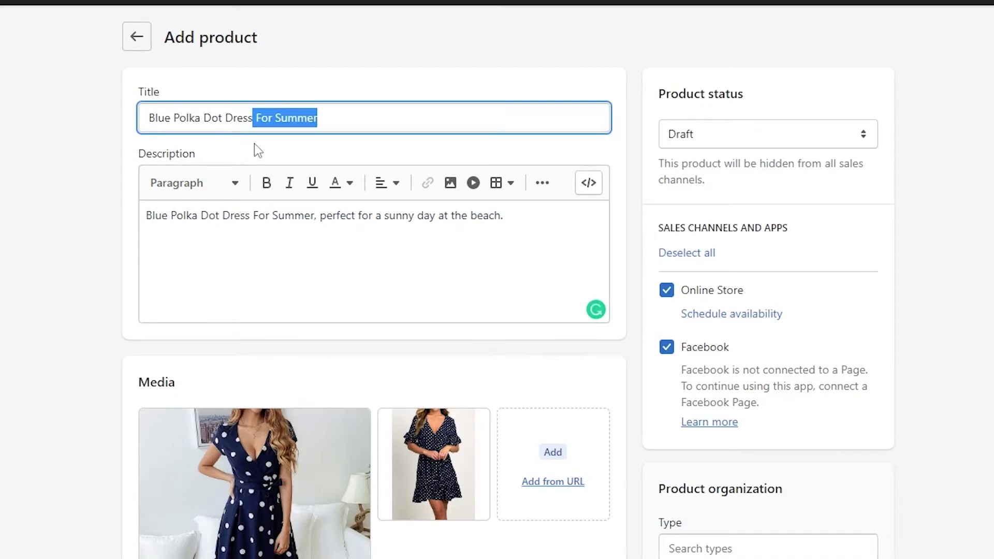
pyautogui.press('BackSpace')
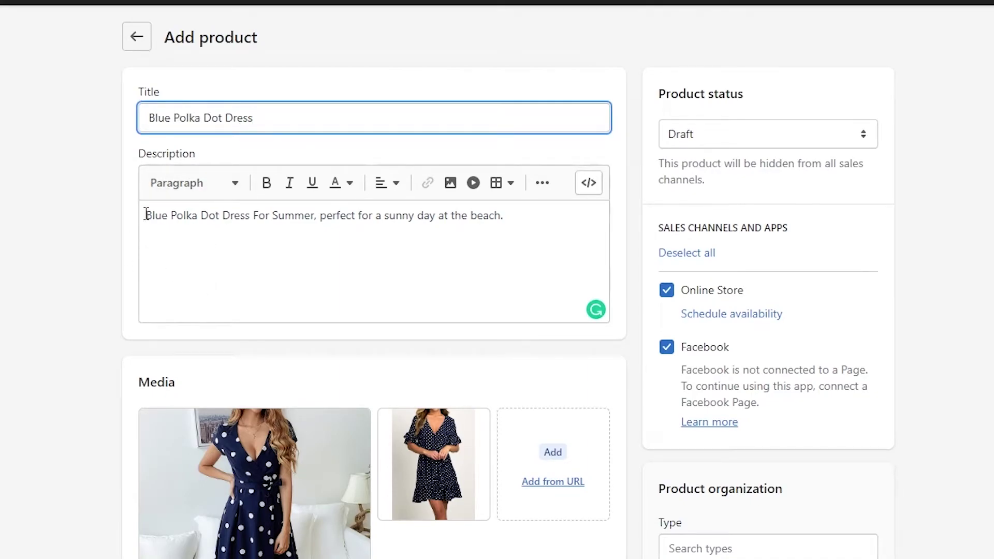
pyautogui.moveTo(154, 215); pyautogui.dragTo(671, 200)
pyautogui.click(459, 259)
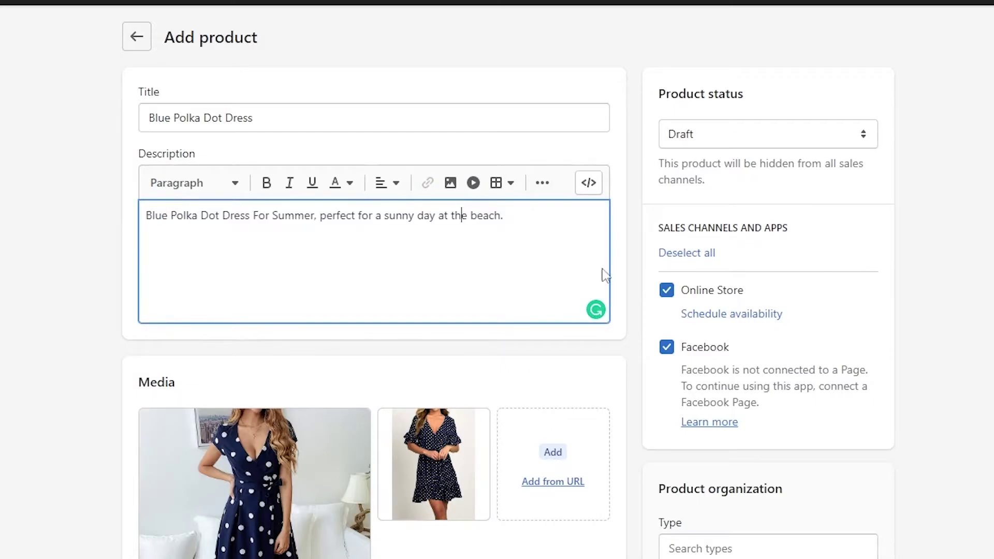
# Keep the status as Draft and set price 10000 with compare-at price 6000
pyautogui.click(857, 134)
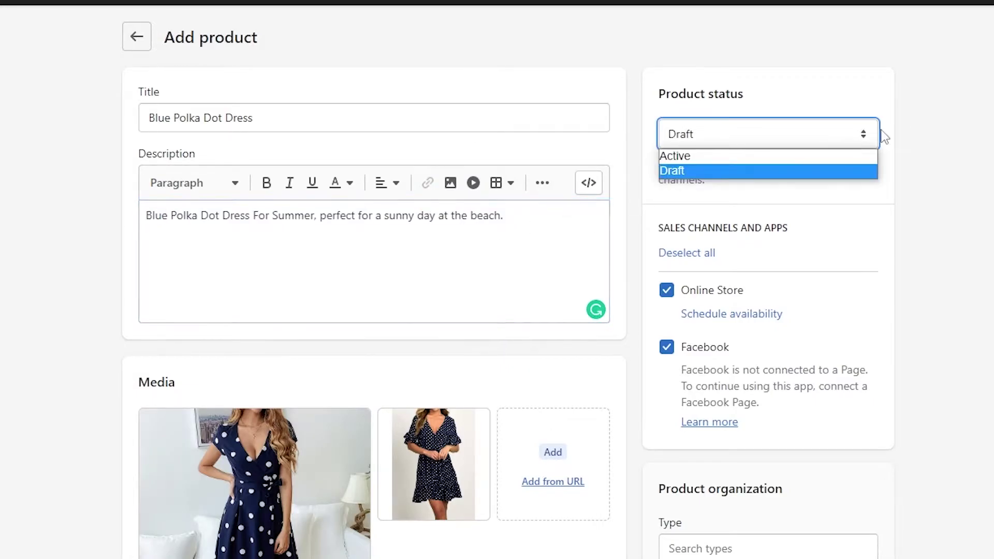
pyautogui.click(861, 133)
pyautogui.scroll(-5, 96, 553)
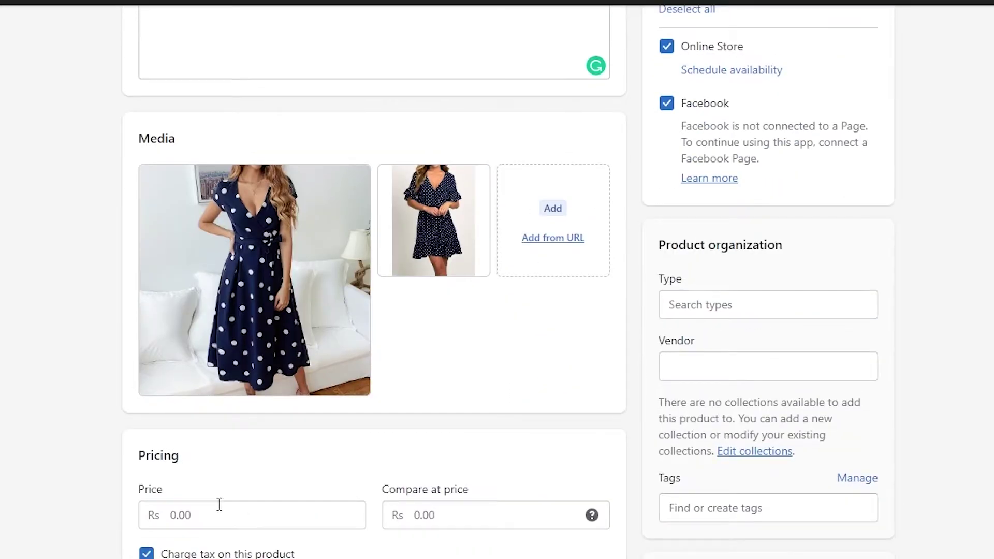
pyautogui.click(171, 512)
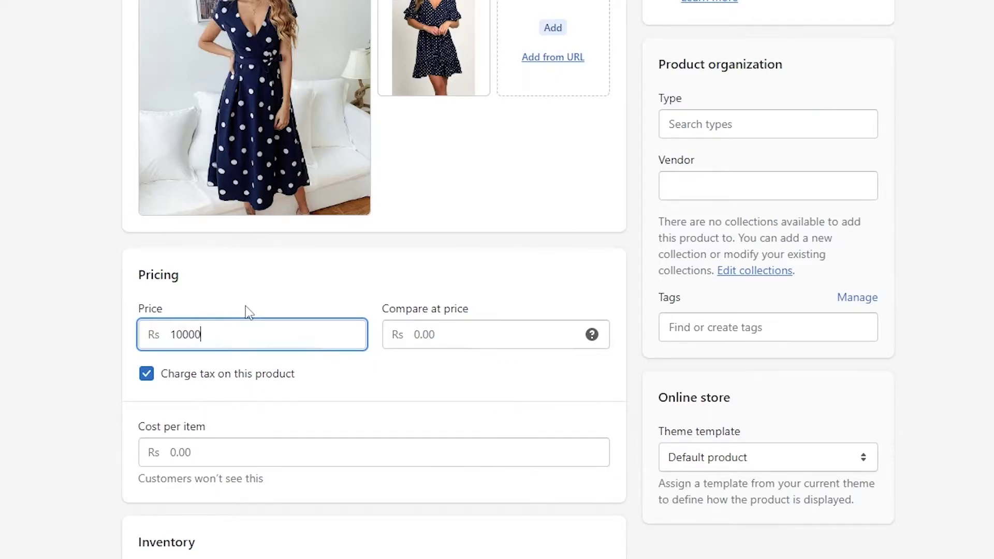
pyautogui.click(418, 336)
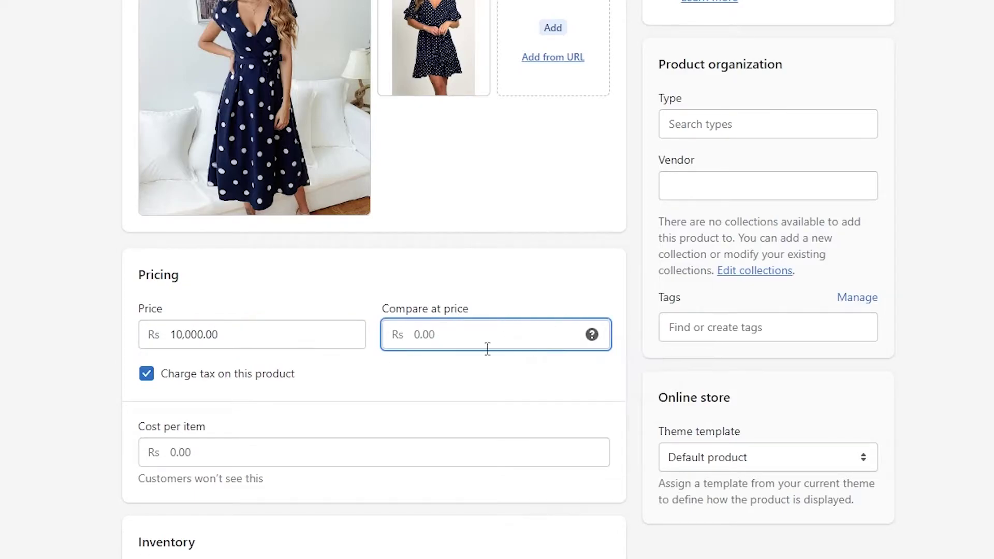
pyautogui.click(419, 335)
pyautogui.click(368, 265)
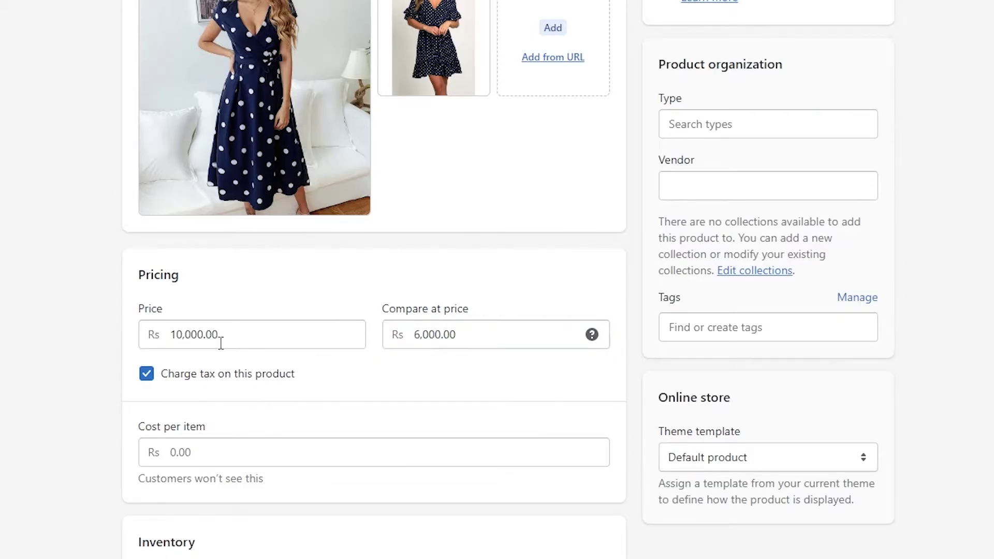
pyautogui.scroll(-6, 221, 343)
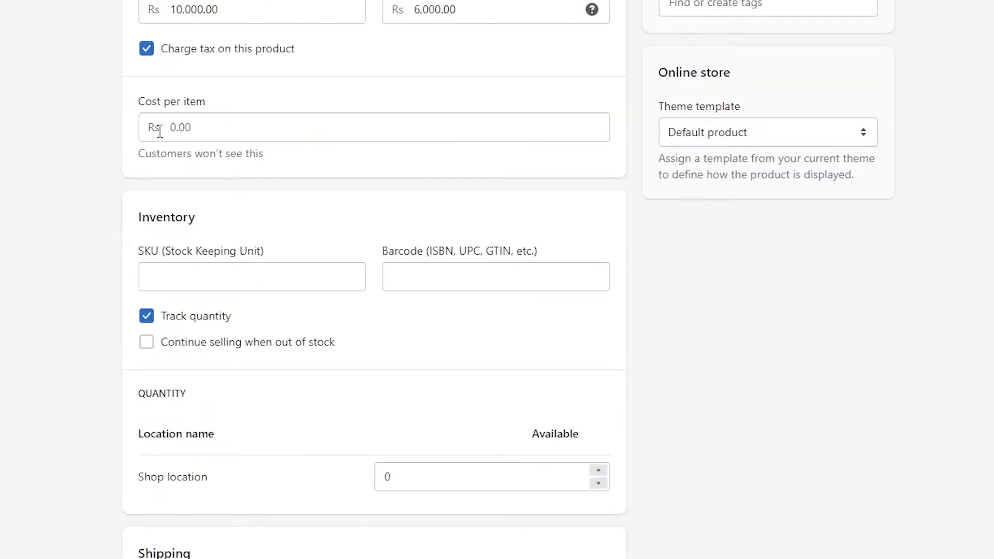
# Enter 500 as the cost per item and edit the Shop location stock quantity
pyautogui.click(227, 124)
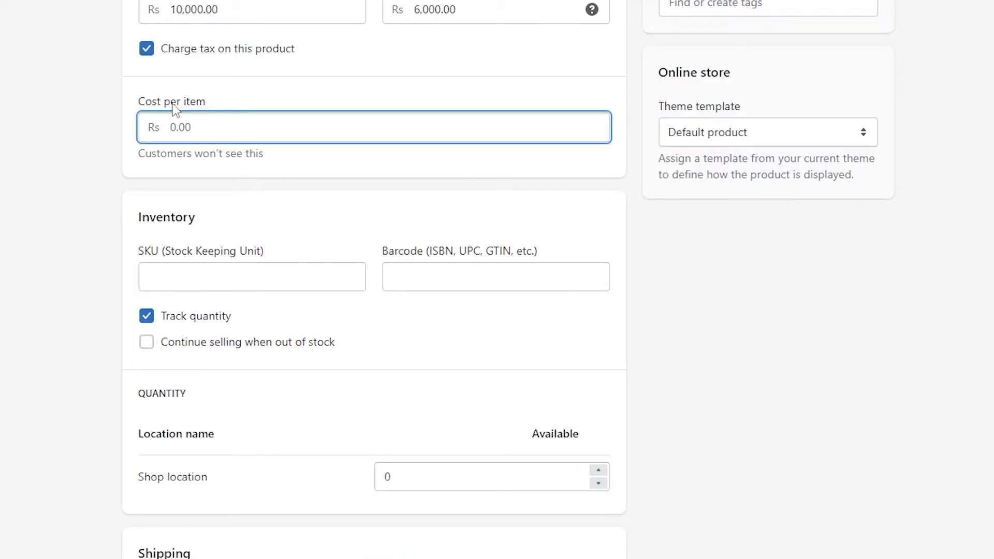
pyautogui.write('500')
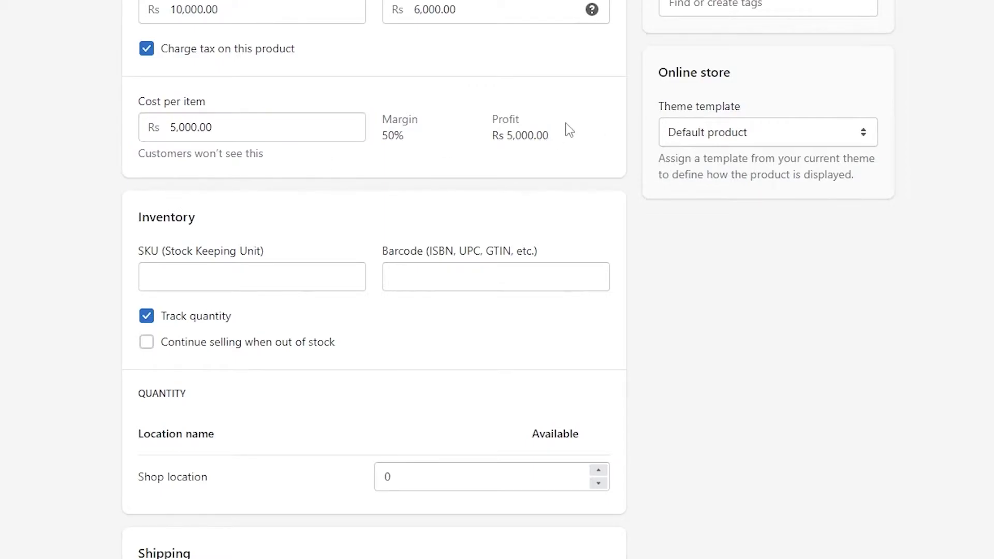
pyautogui.scroll(-2, 219, 250)
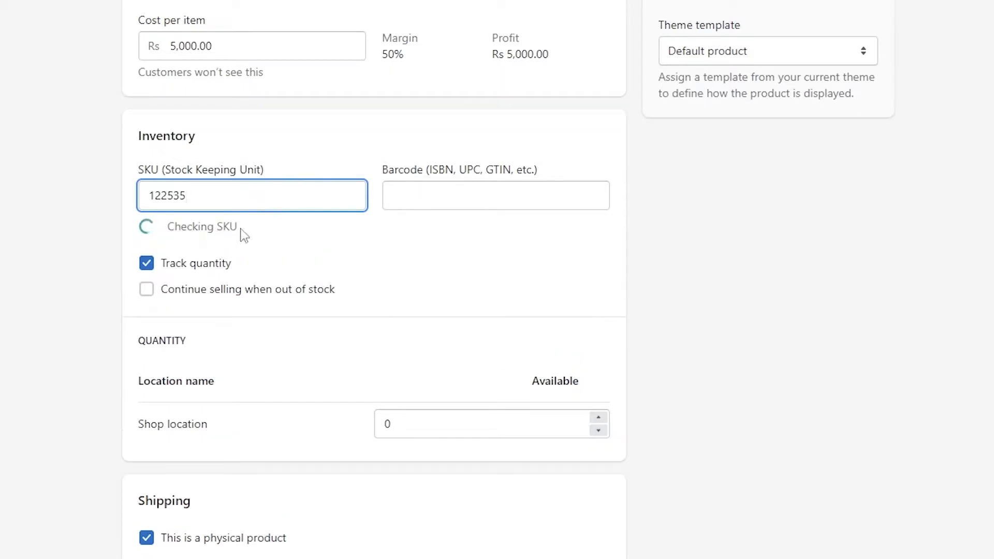
pyautogui.scroll(-2, 230, 171)
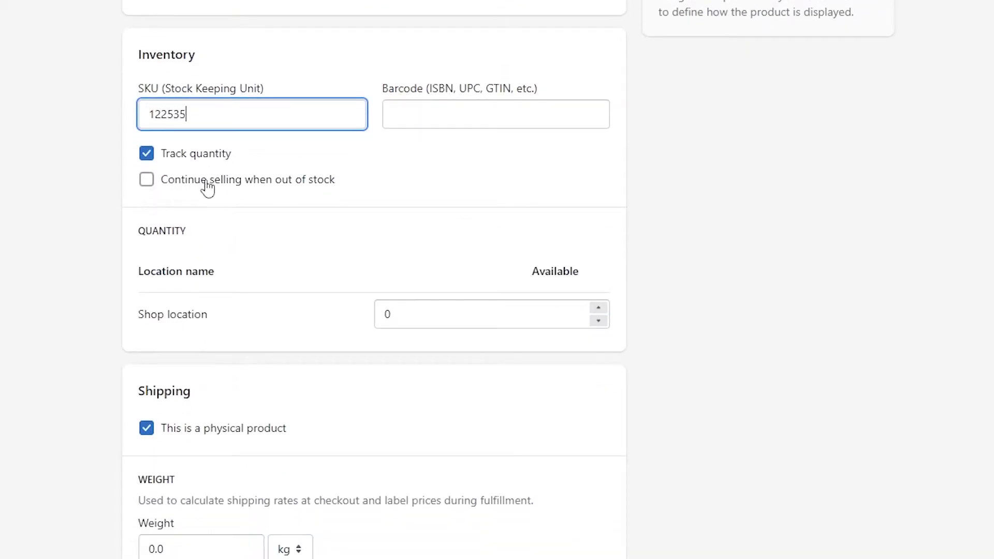
pyautogui.scroll(-2, 194, 195)
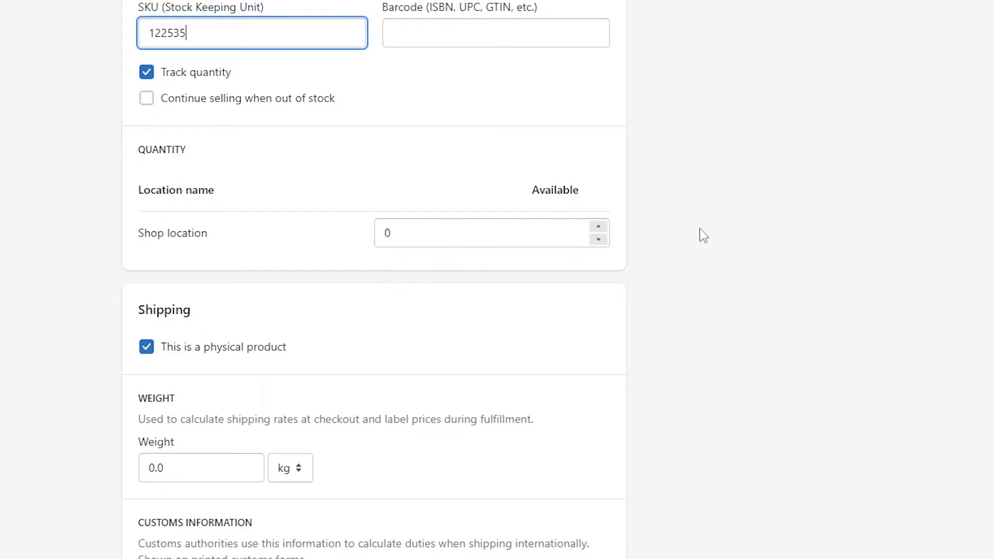
pyautogui.click(568, 231)
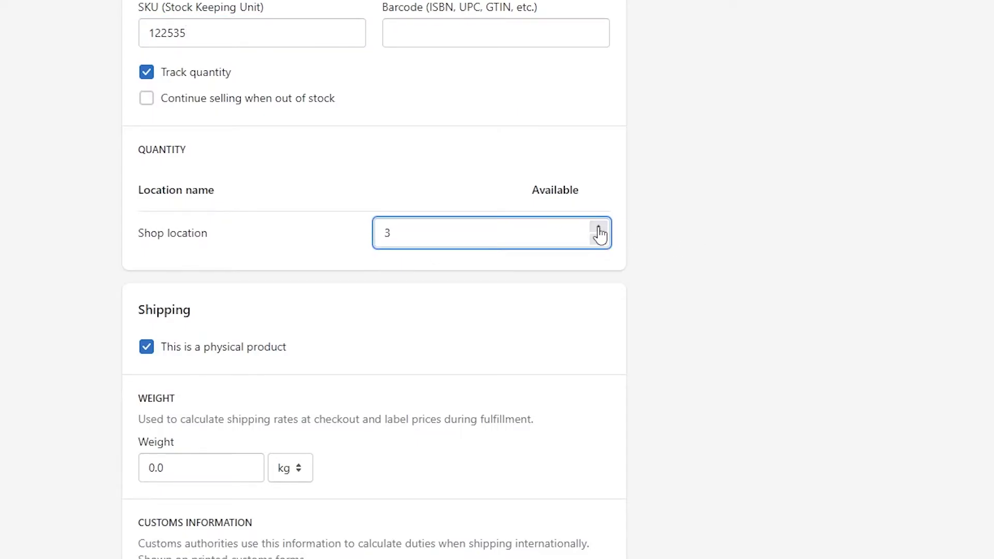
# Set the shipping weight to 0.5 kg and the country of origin to United States
pyautogui.scroll(-7, 777, 279)
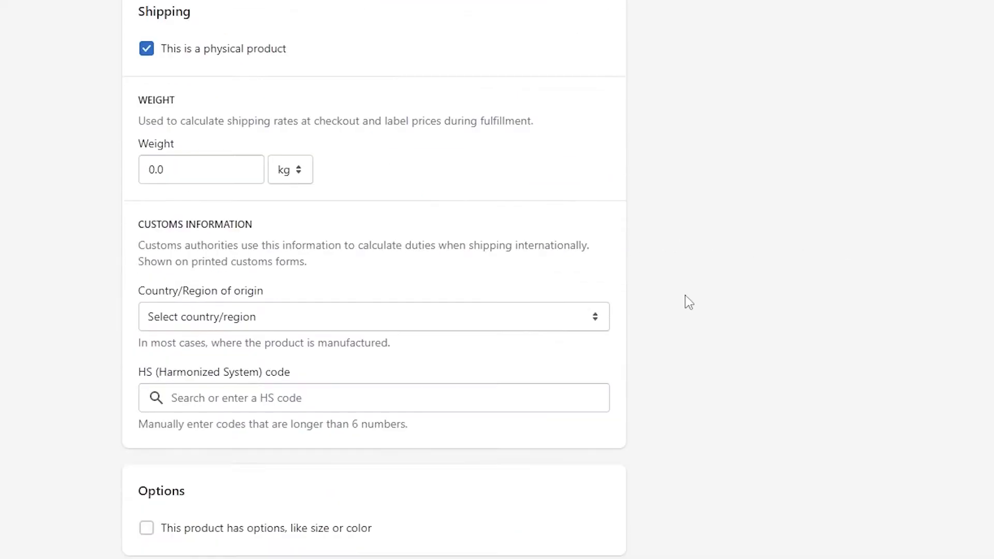
pyautogui.moveTo(166, 141); pyautogui.dragTo(111, 136)
pyautogui.write('0.5')
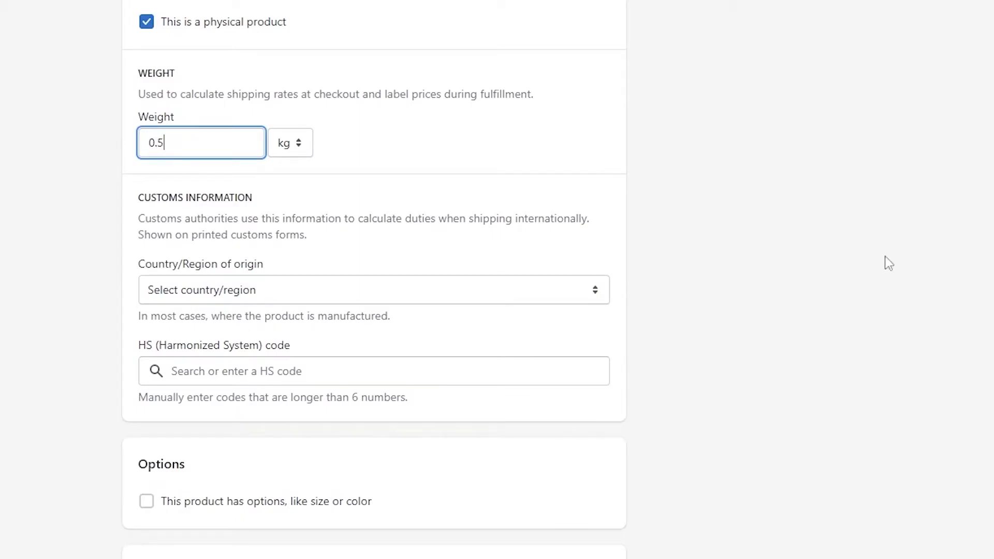
pyautogui.scroll(-4, 658, 187)
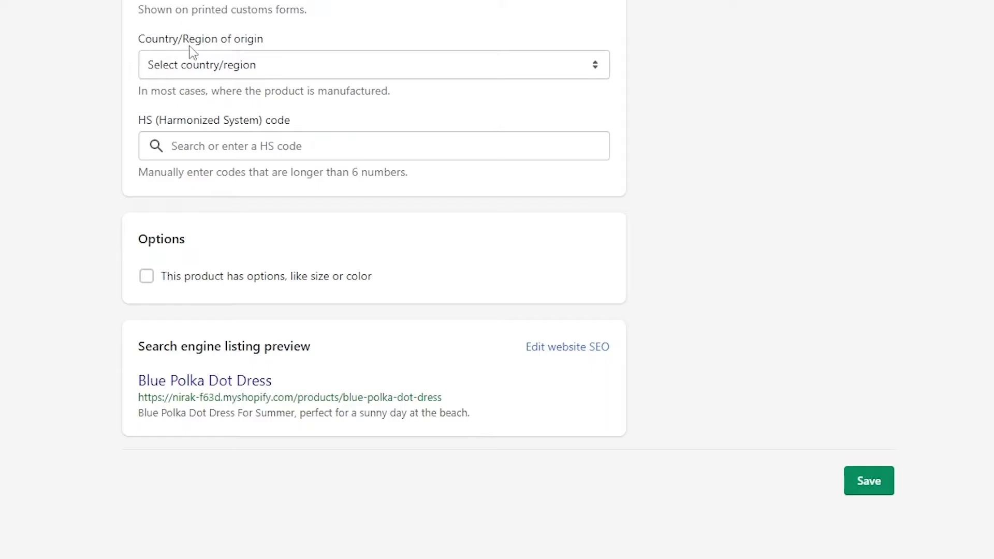
pyautogui.click(244, 67)
pyautogui.scroll(-20, 249, 293)
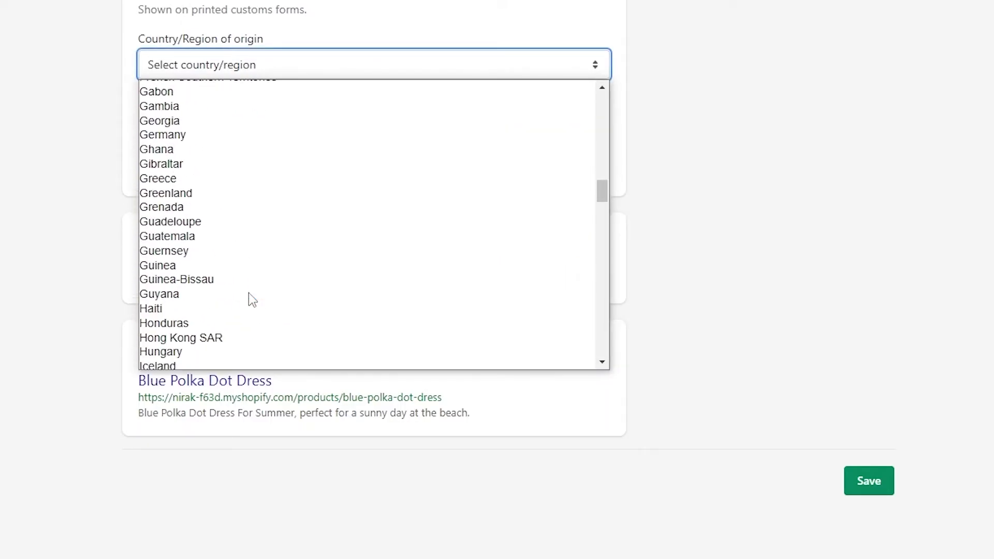
pyautogui.scroll(-20, 207, 217)
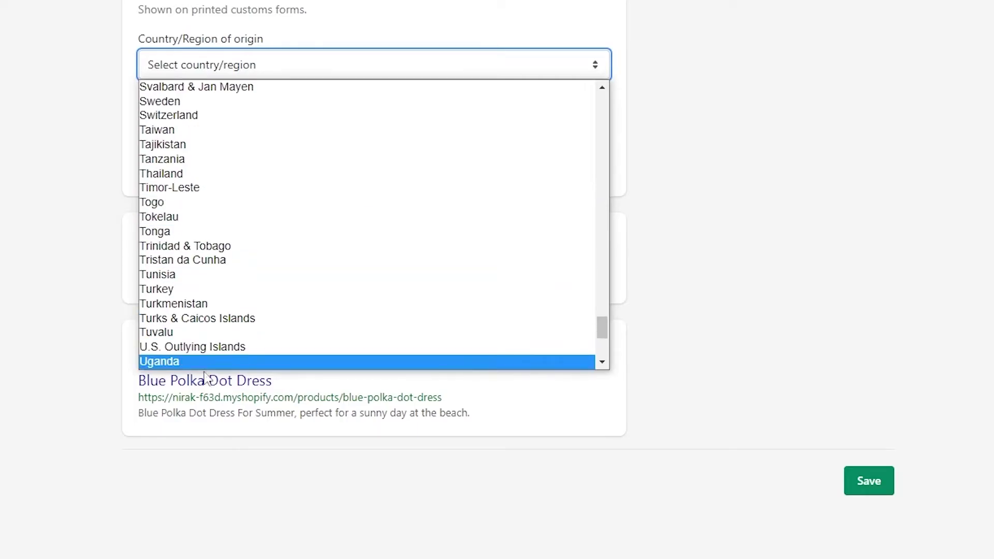
pyautogui.scroll(-4, 251, 242)
pyautogui.click(218, 242)
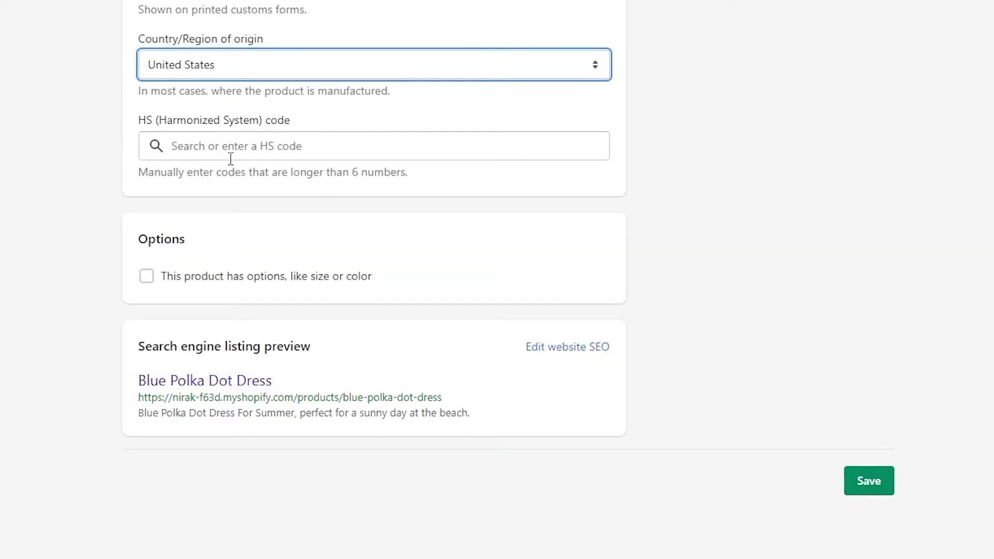
pyautogui.scroll(15, 767, 492)
pyautogui.scroll(-15, 771, 489)
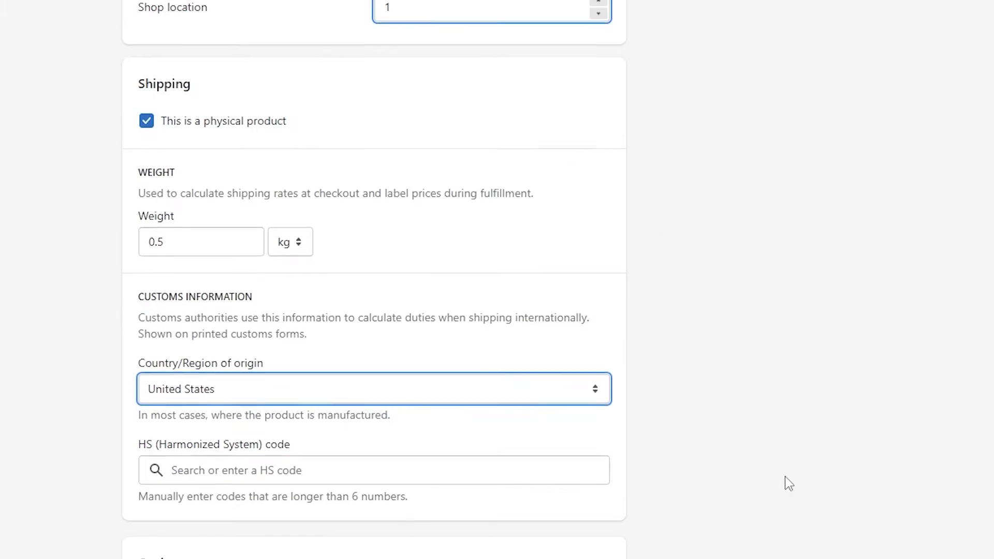
# Save the new Blue Polka Dot Dress product
pyautogui.click(871, 480)
pyautogui.scroll(20, 872, 479)
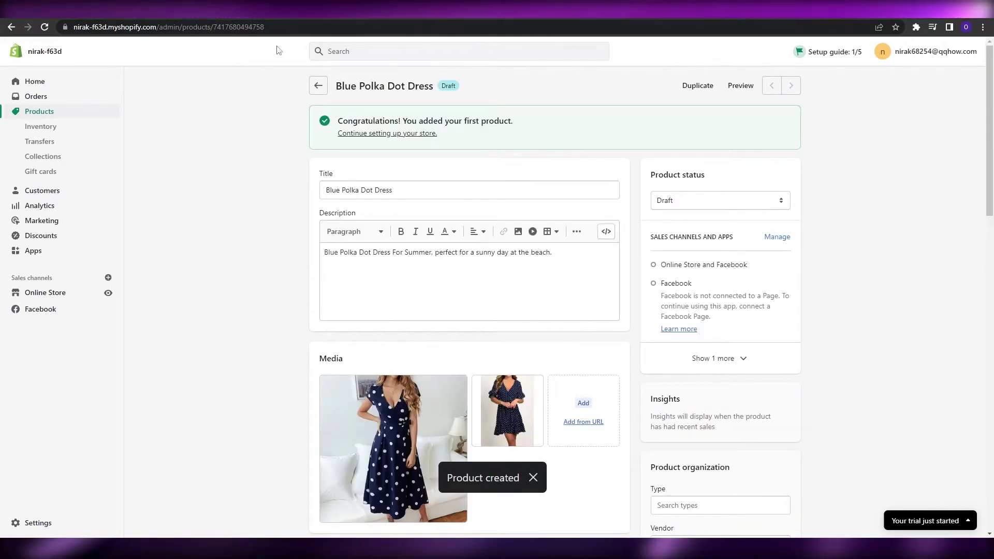
pyautogui.scroll(-4, 671, 260)
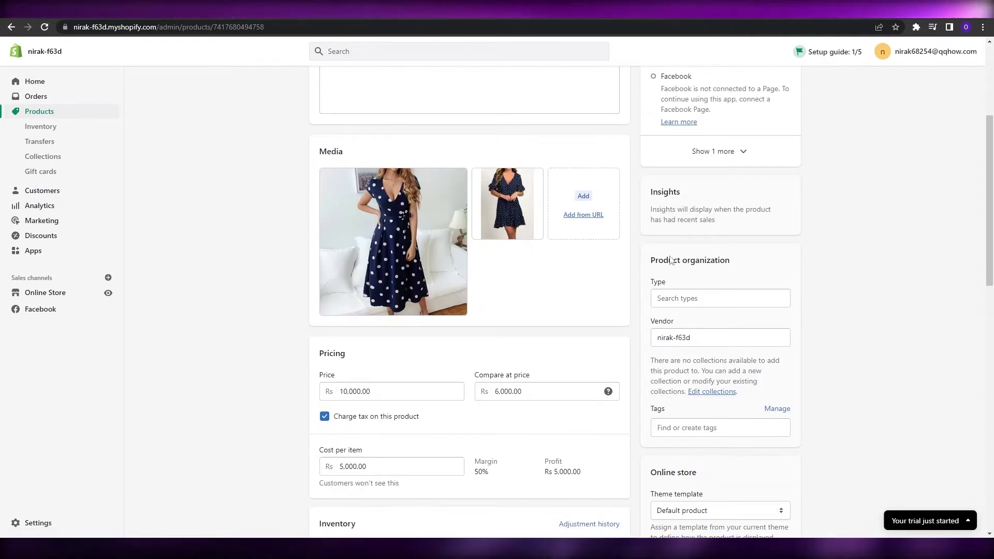
# Add the tag 'Popular', save again, and return to the products list
pyautogui.click(699, 433)
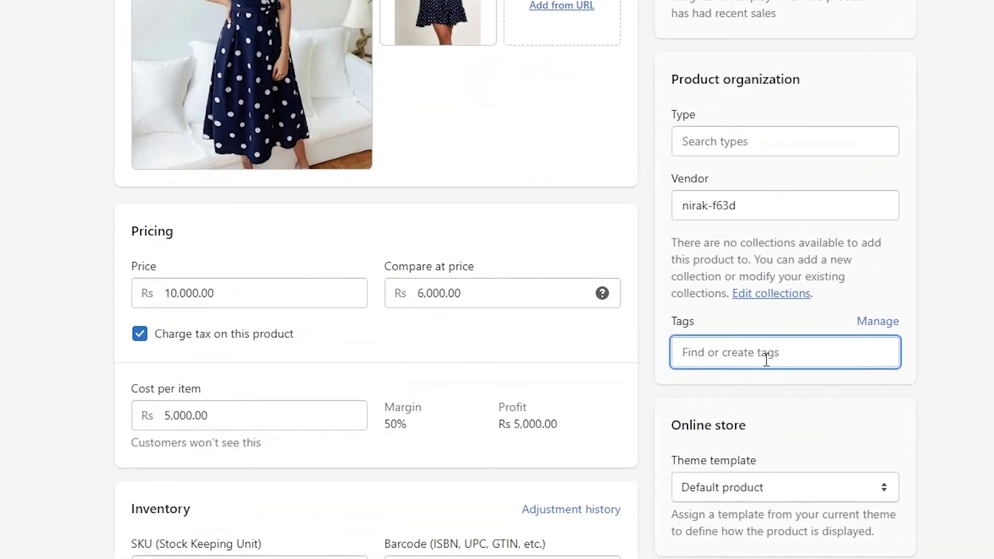
pyautogui.write('Popular')
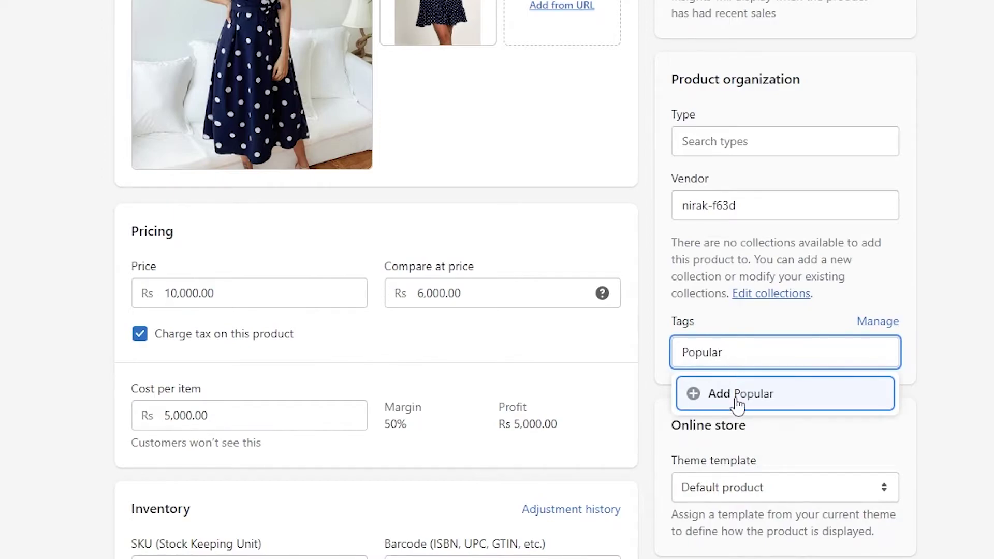
pyautogui.click(738, 404)
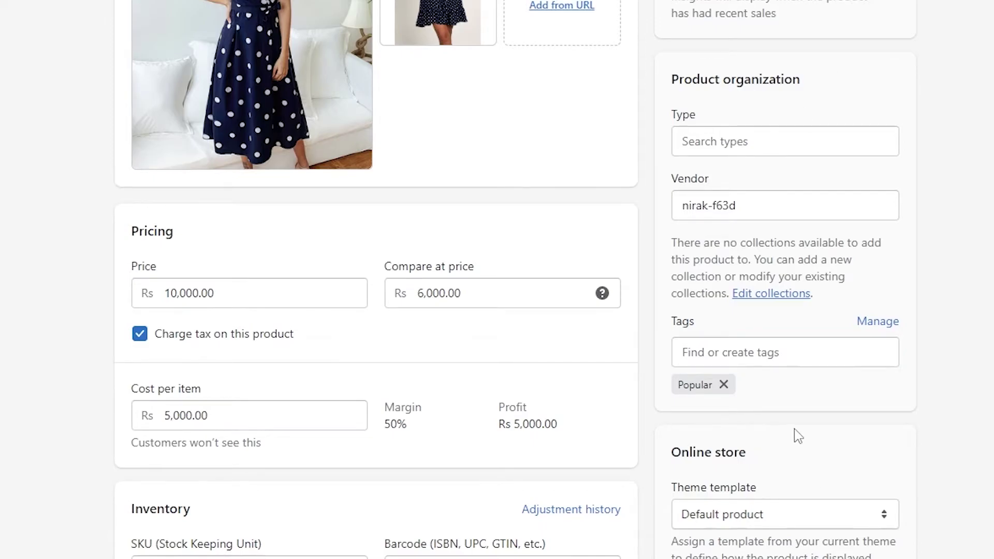
pyautogui.hotkey('ctrl', 's')
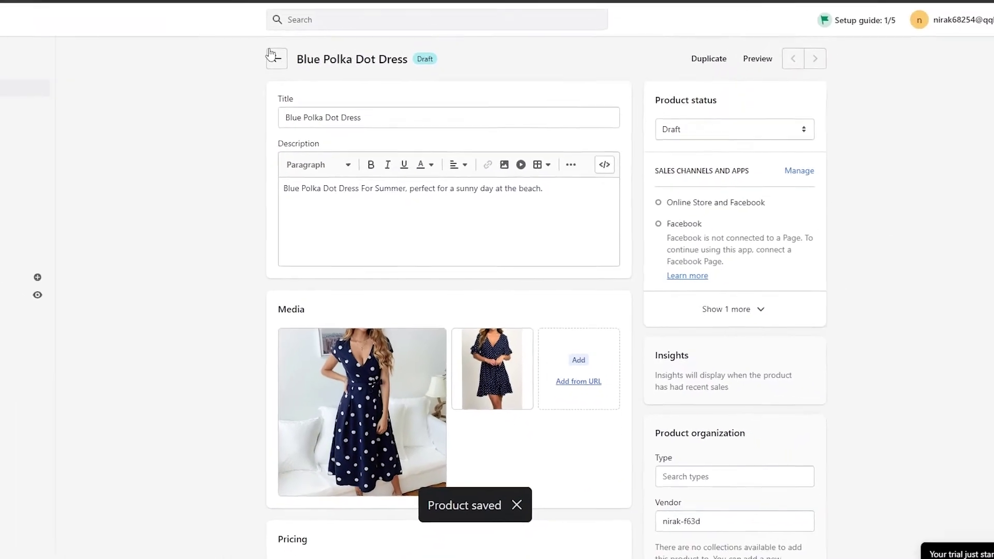
pyautogui.click(270, 51)
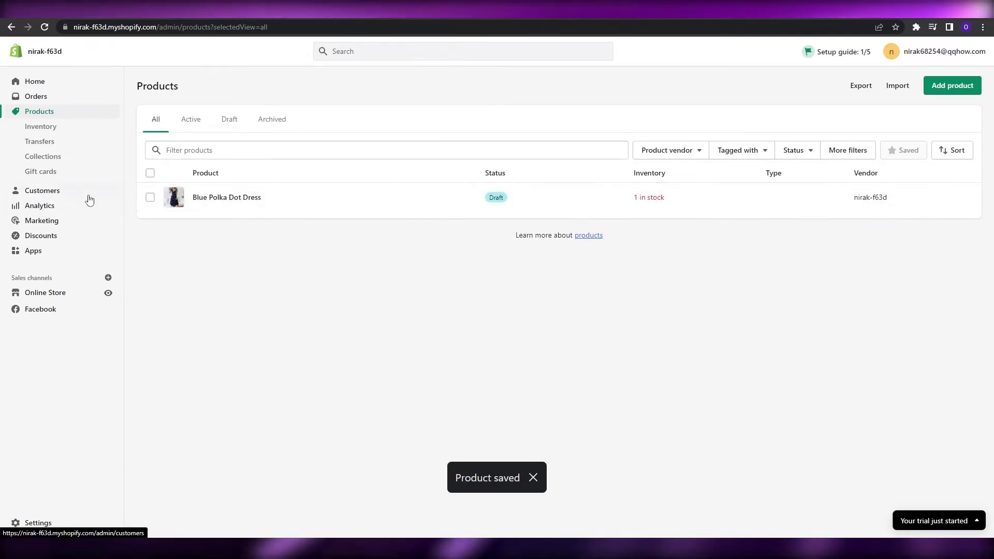
# Open the Most Popular collection and review its condition, product tag equal to Popular
pyautogui.click(43, 156)
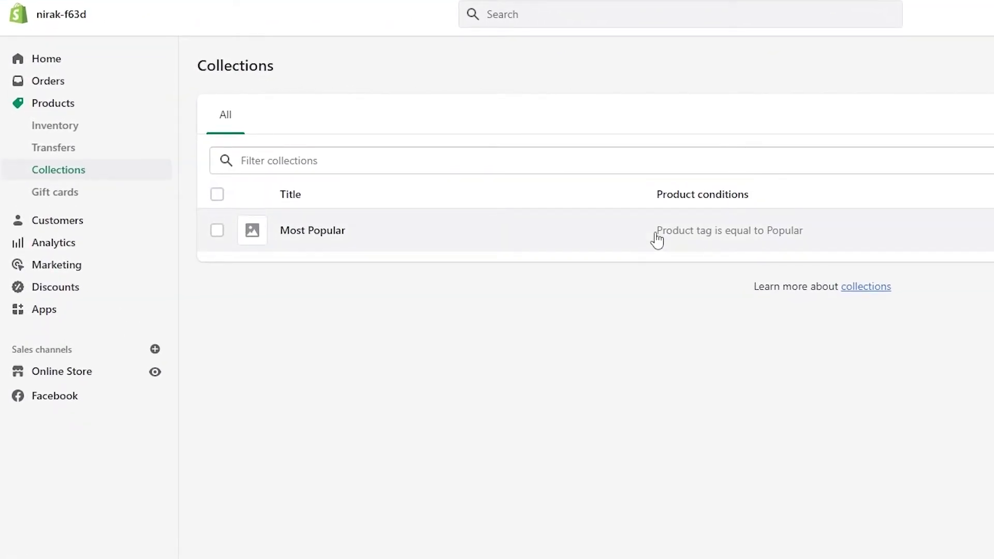
pyautogui.click(657, 239)
pyautogui.scroll(-5, 623, 316)
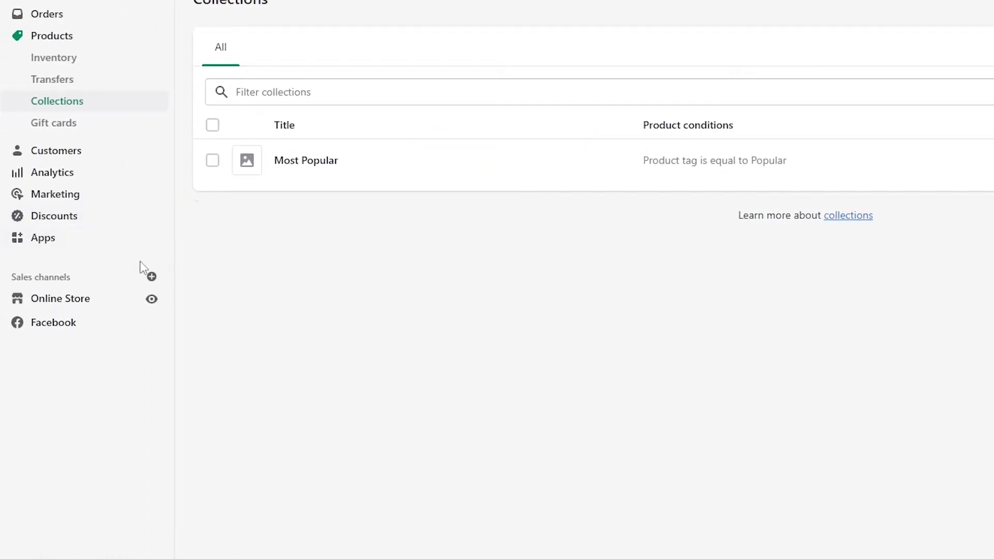
# Add and install the DSers-AliExpress Dropshipping app from its listing in a new tab
pyautogui.click(52, 242)
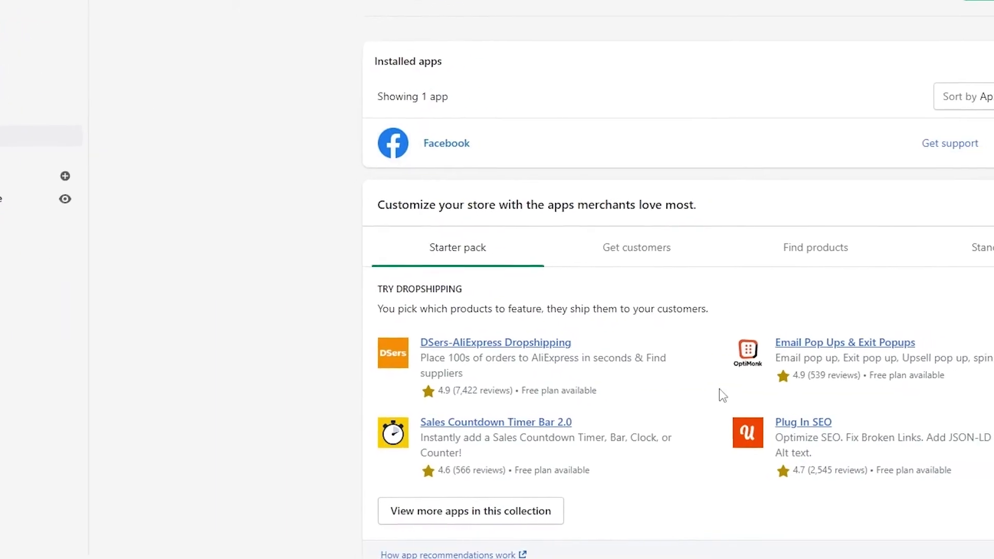
pyautogui.rightClick(231, 332)
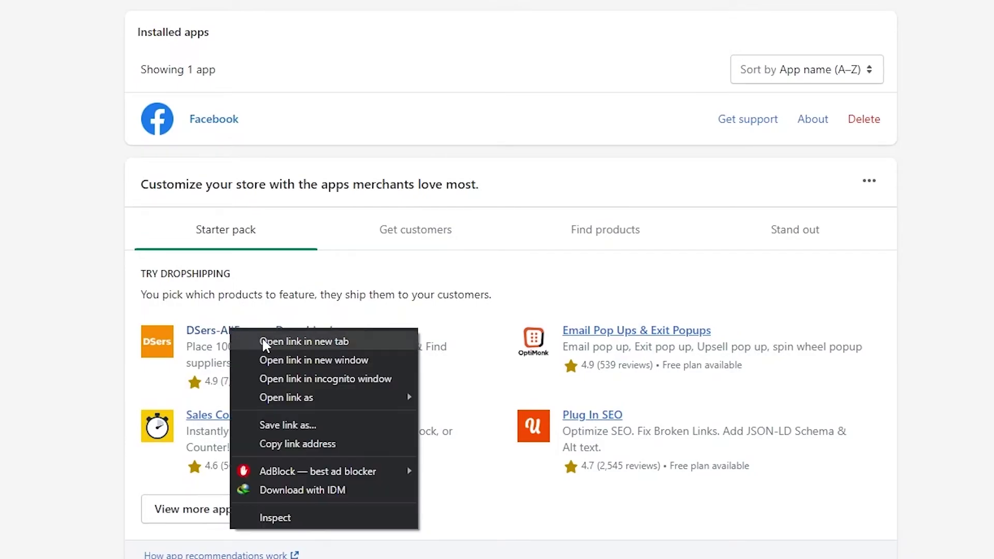
pyautogui.click(262, 340)
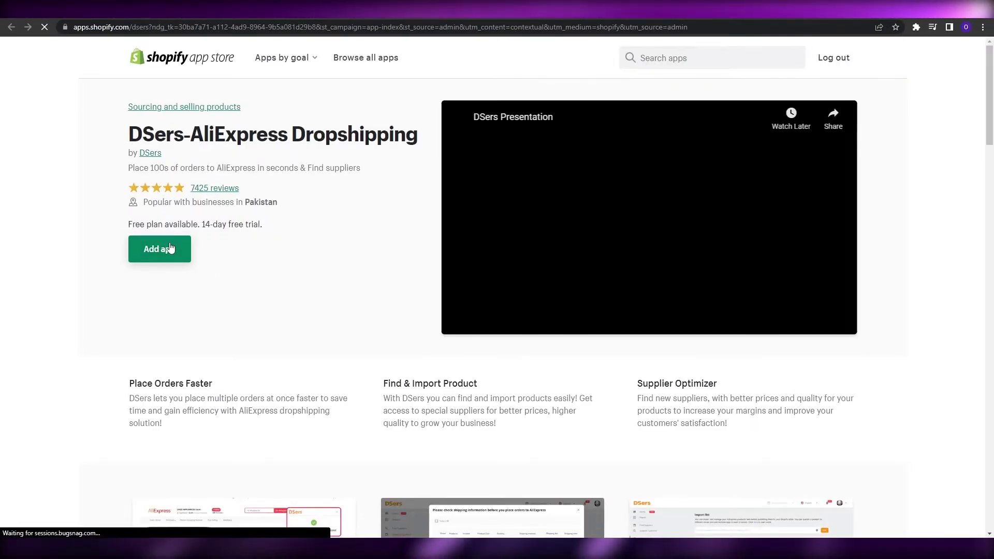
pyautogui.click(172, 261)
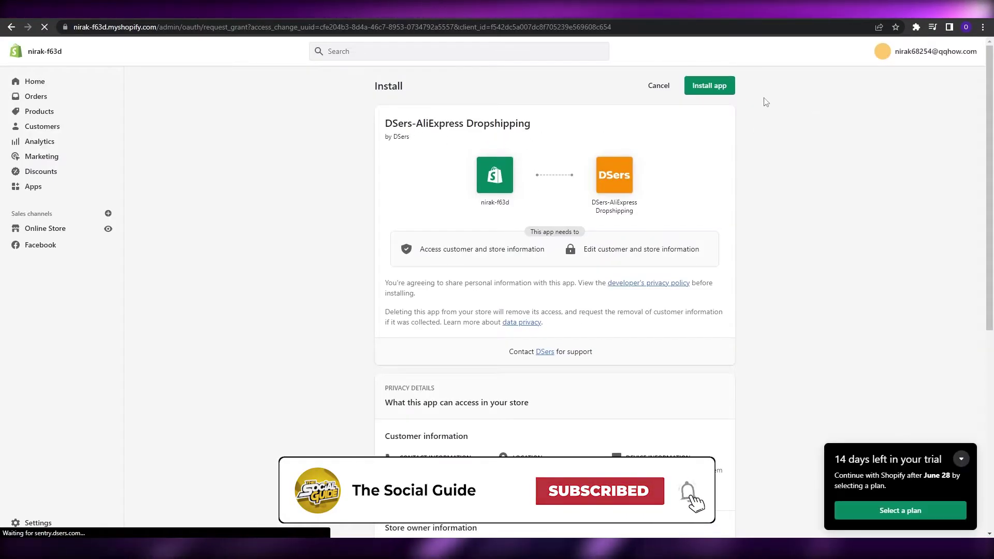
pyautogui.click(696, 92)
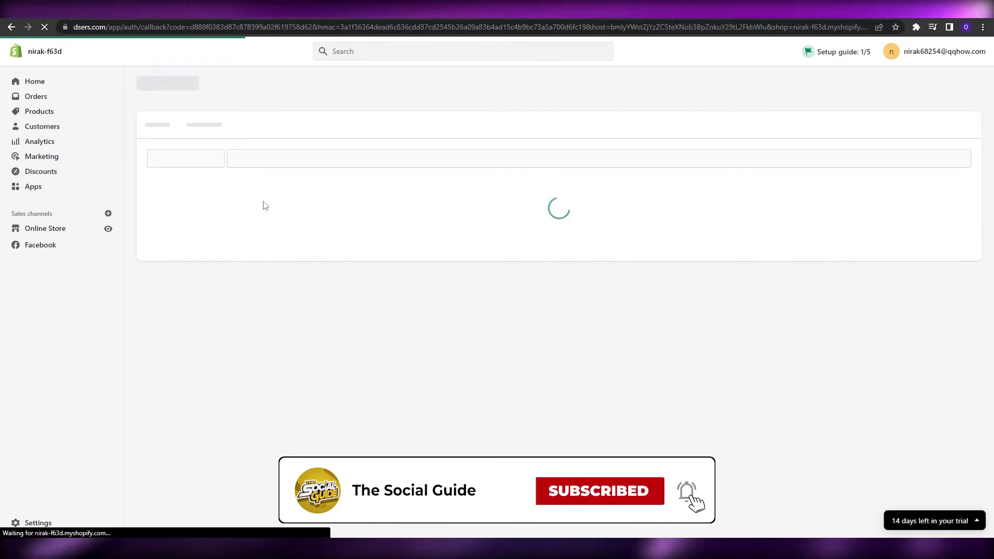
# Choose the forever-free Basic DSers plan and browse the AliExpress Premium Selection grid
pyautogui.scroll(-5, 892, 240)
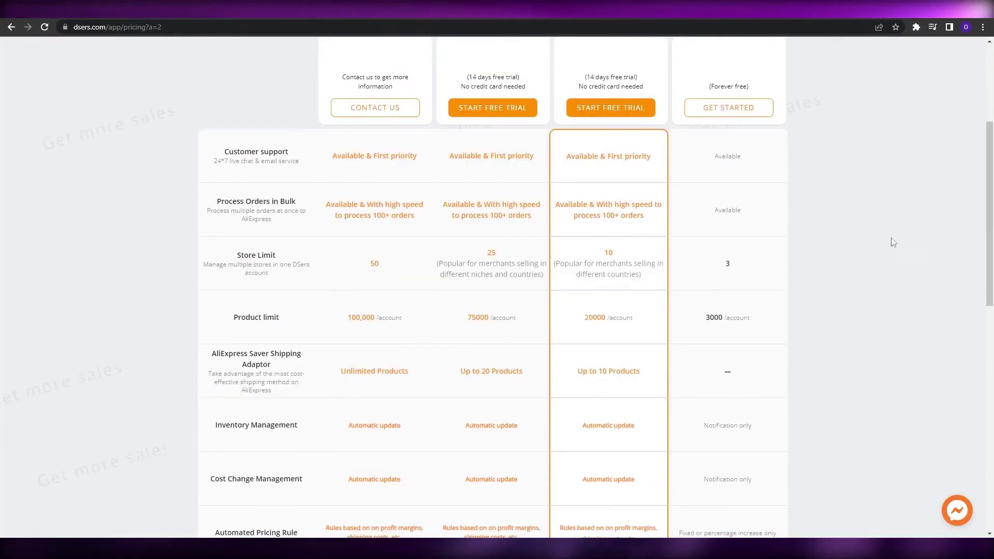
pyautogui.click(729, 157)
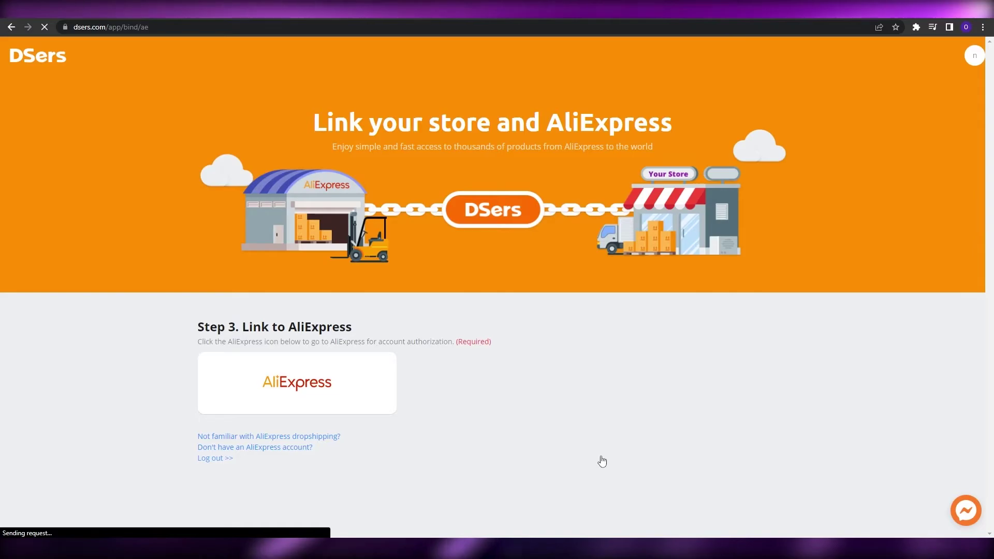
pyautogui.scroll(9, 977, 343)
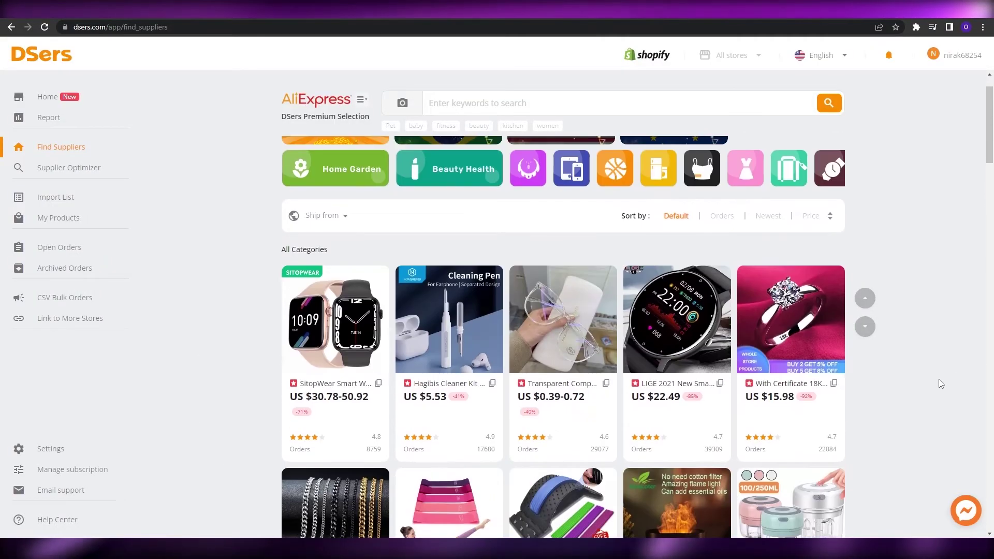
pyautogui.scroll(1, 935, 384)
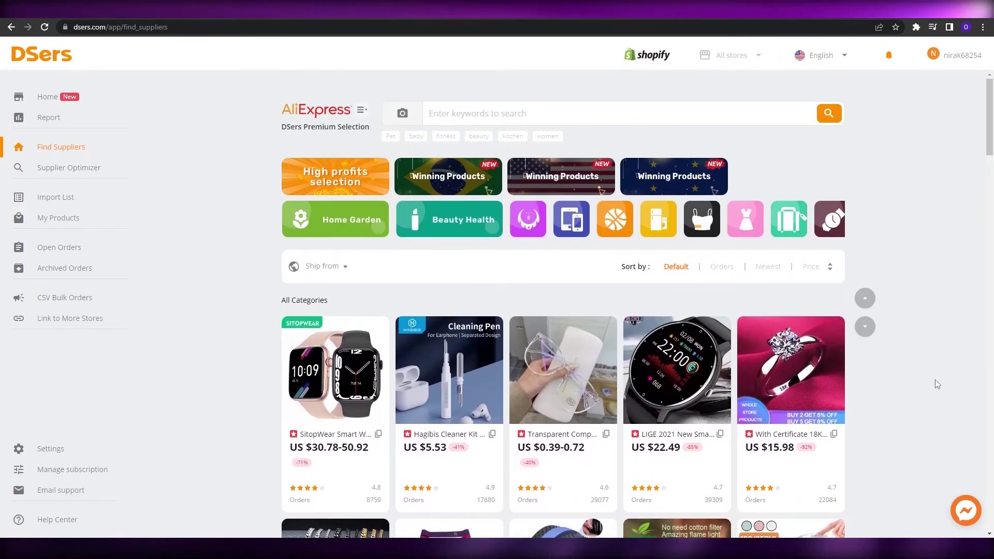
pyautogui.scroll(-7, 924, 381)
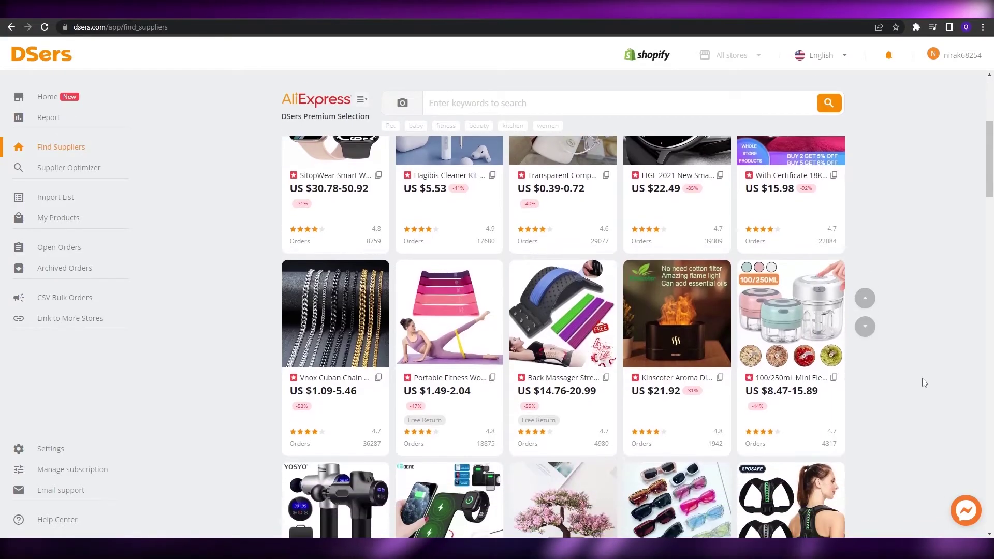
pyautogui.scroll(-8, 924, 382)
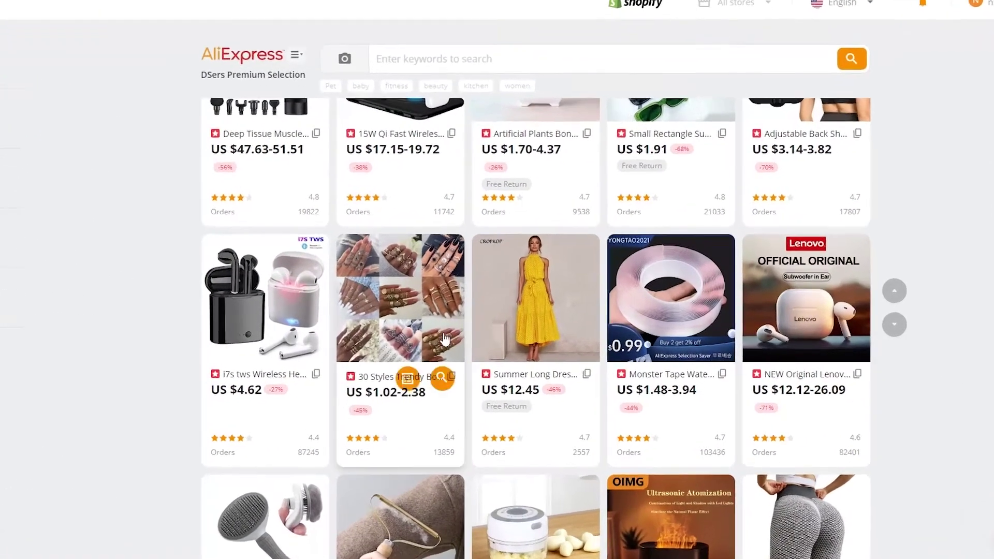
# Dismiss the import confirmation permanently and scroll further through the supplier catalogue
pyautogui.moveTo(578, 355)
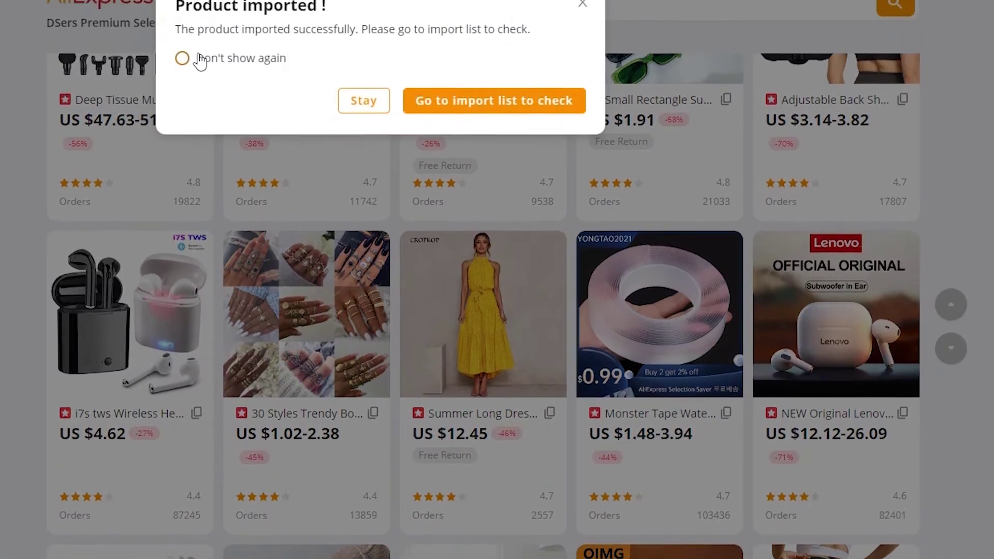
pyautogui.click(182, 29)
pyautogui.click(462, 139)
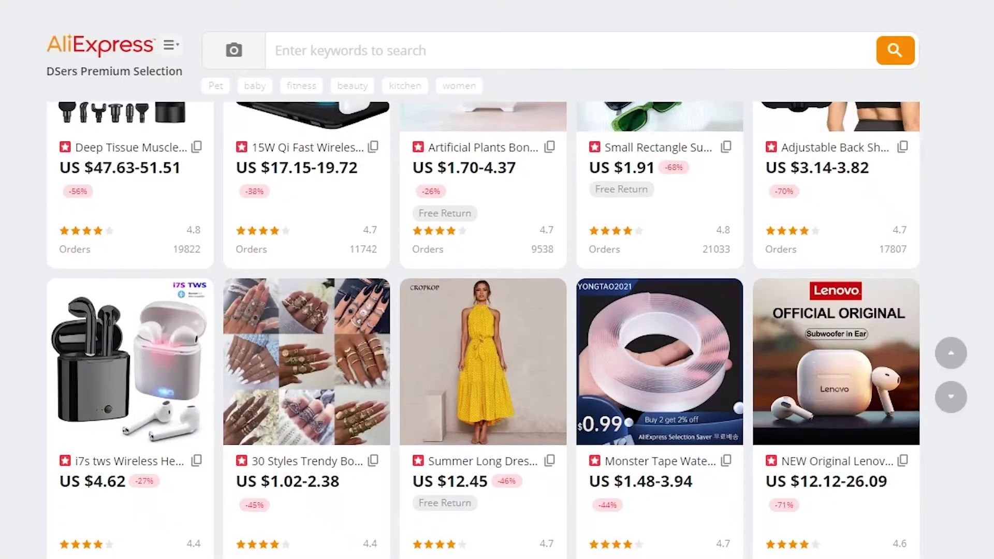
pyautogui.scroll(-5, 482, 311)
pyautogui.moveTo(842, 487)
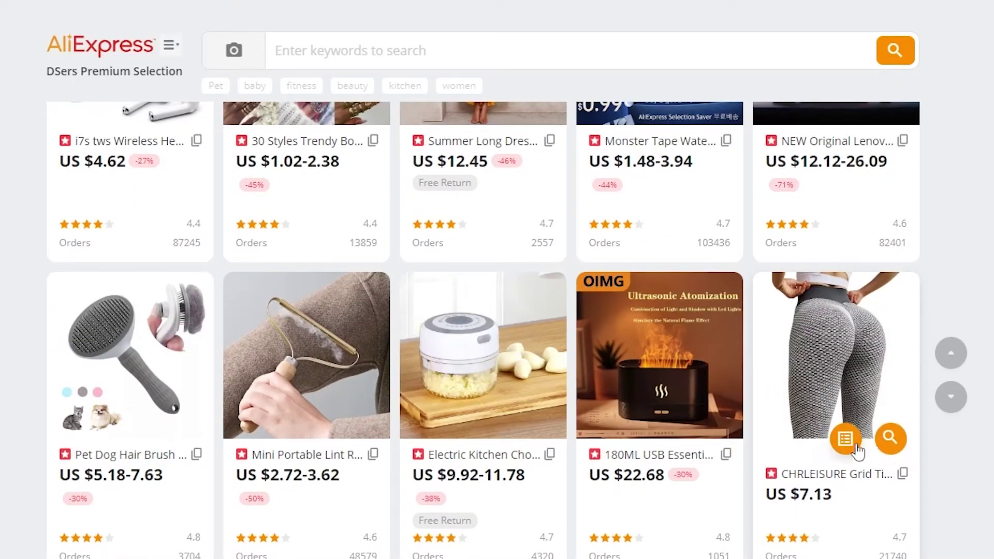
pyautogui.scroll(-6, 854, 449)
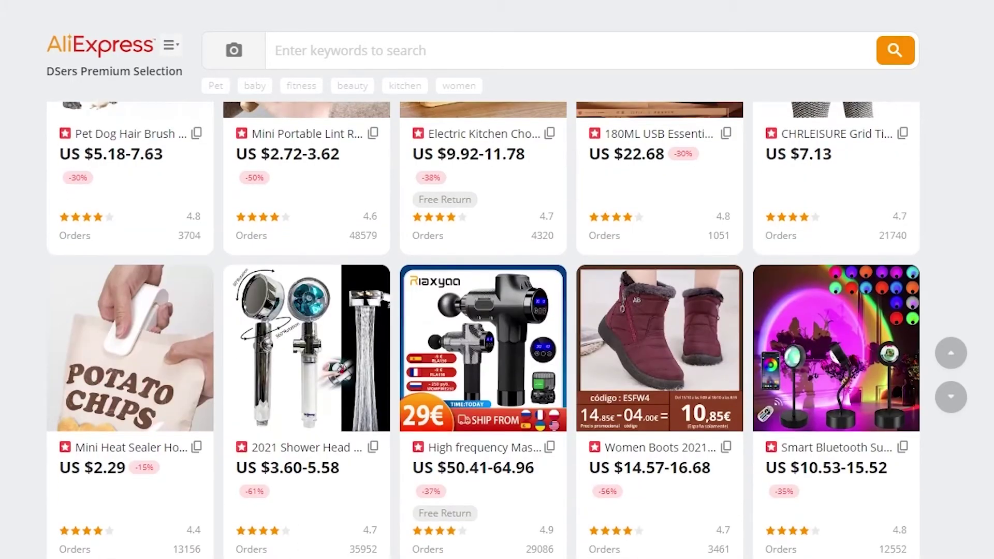
pyautogui.scroll(-5, 181, 449)
pyautogui.scroll(-4, 180, 450)
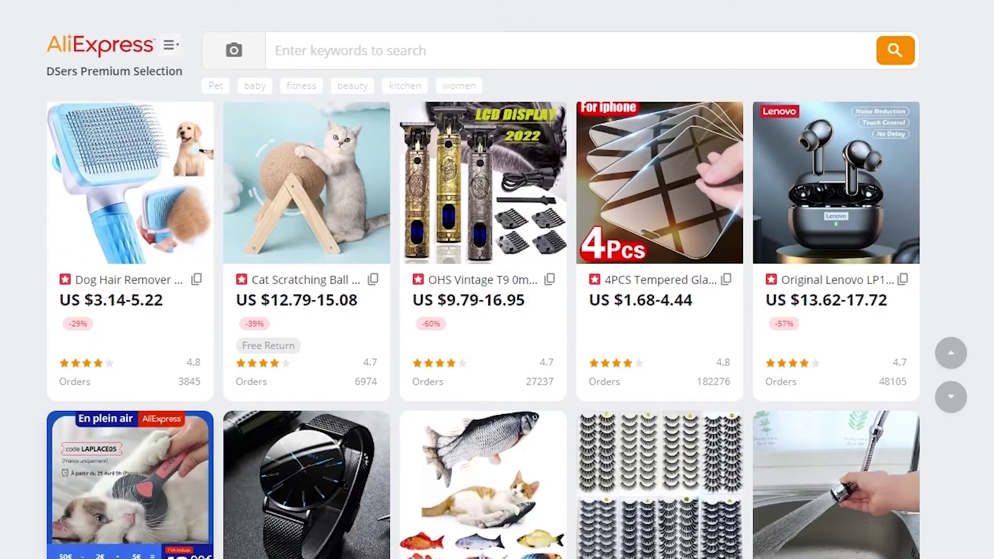
pyautogui.scroll(2, 488, 537)
pyautogui.scroll(-8, 488, 537)
pyautogui.scroll(5, 494, 503)
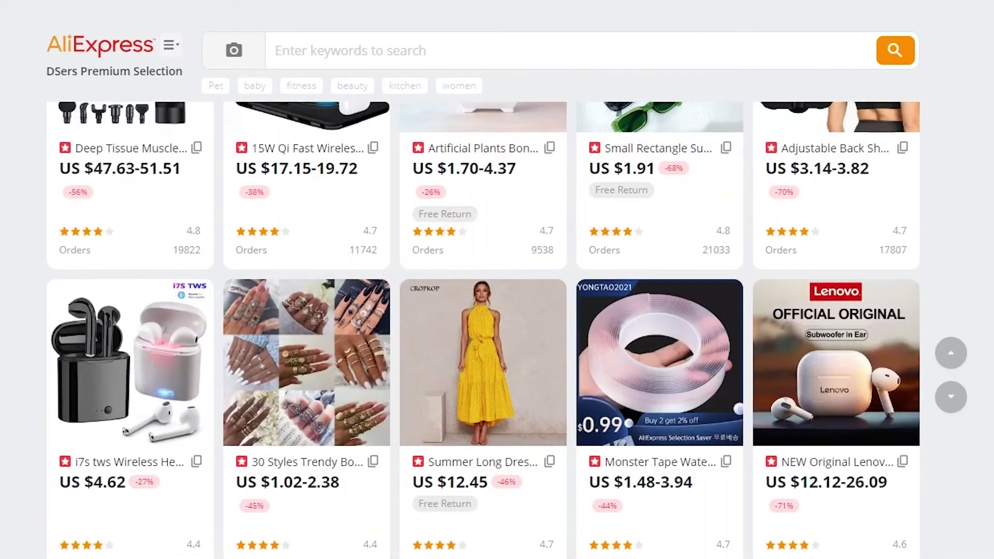
# Search for aliexpress in a new browser tab and open the AliExpress website
pyautogui.hotkey('ctrl', 't')
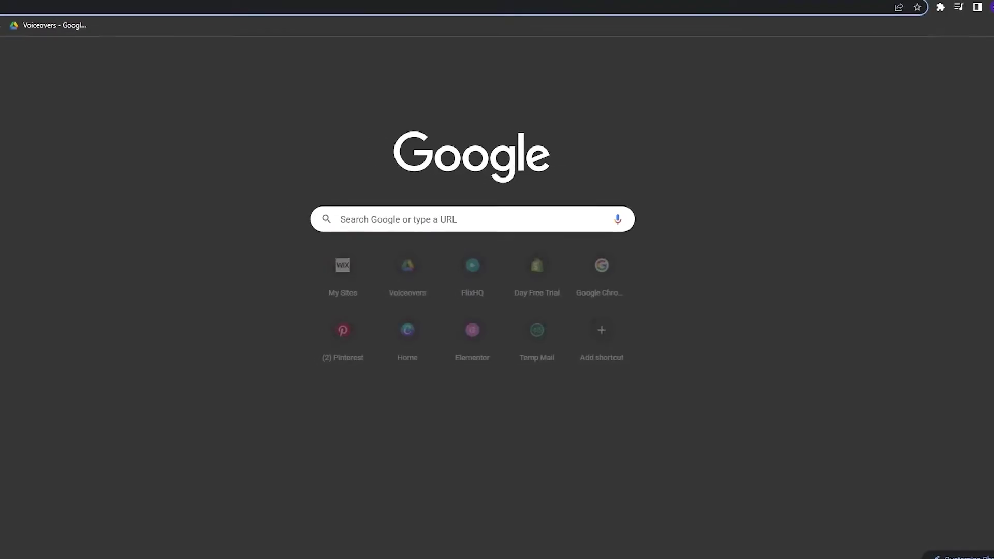
pyautogui.write('aliex')
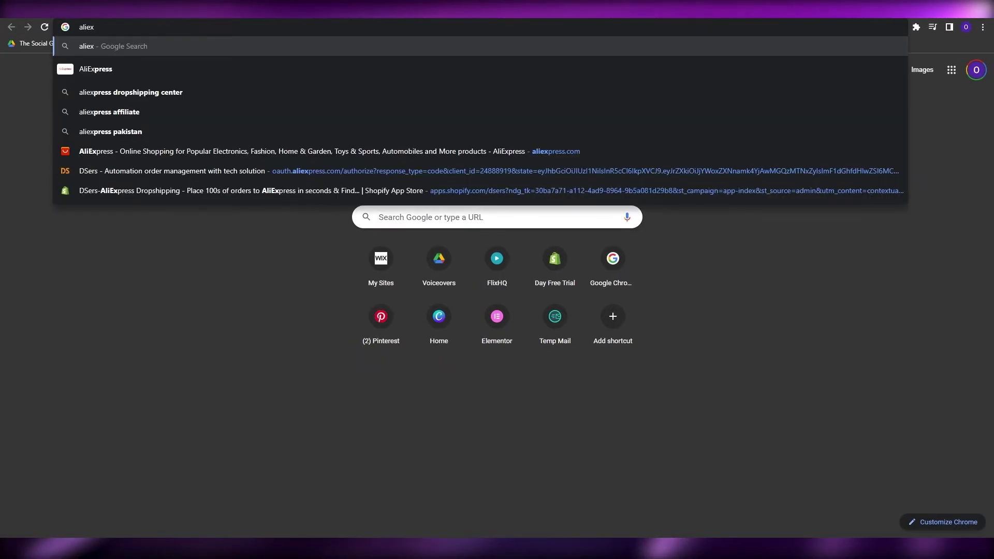
pyautogui.press('Down')
pyautogui.press('Return')
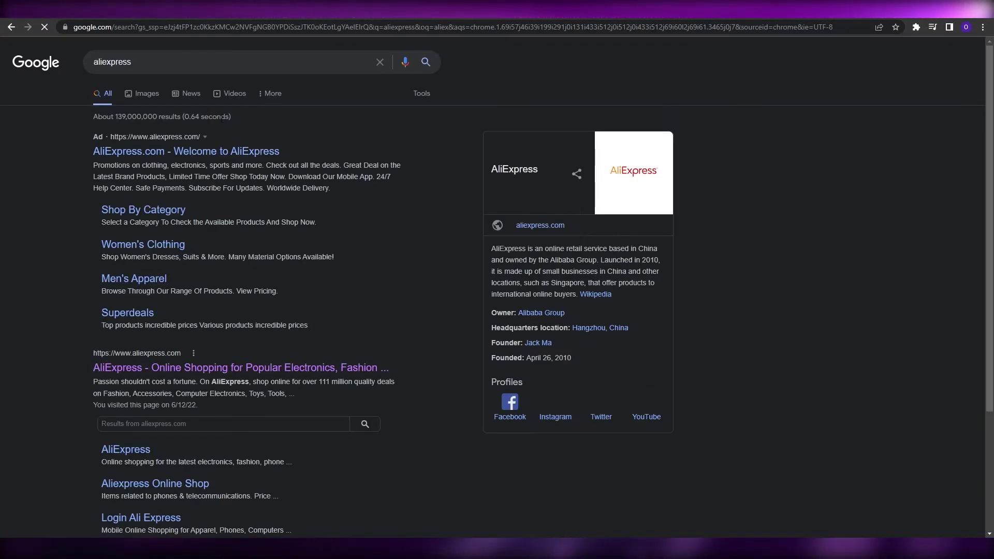
pyautogui.click(150, 155)
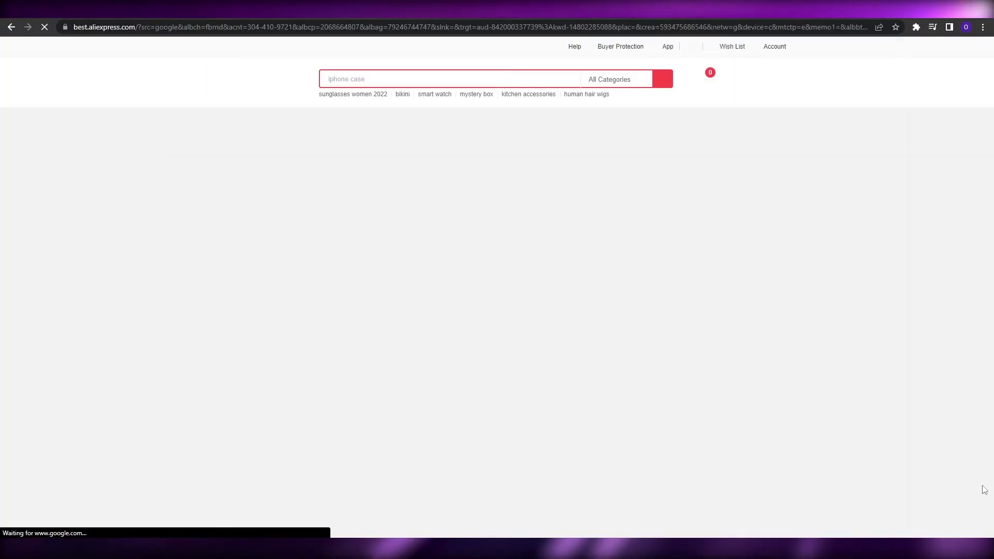
# Open the top-ranked men's cargo pants product from Top Rankings and copy its URL
pyautogui.scroll(-3, 743, 379)
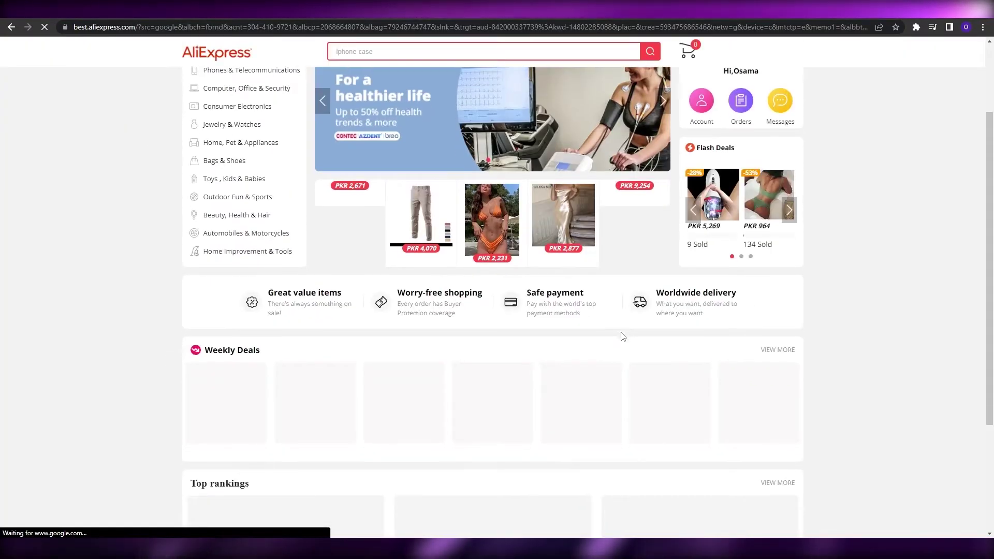
pyautogui.scroll(-3, 623, 336)
pyautogui.scroll(2, 621, 339)
pyautogui.scroll(-4, 621, 339)
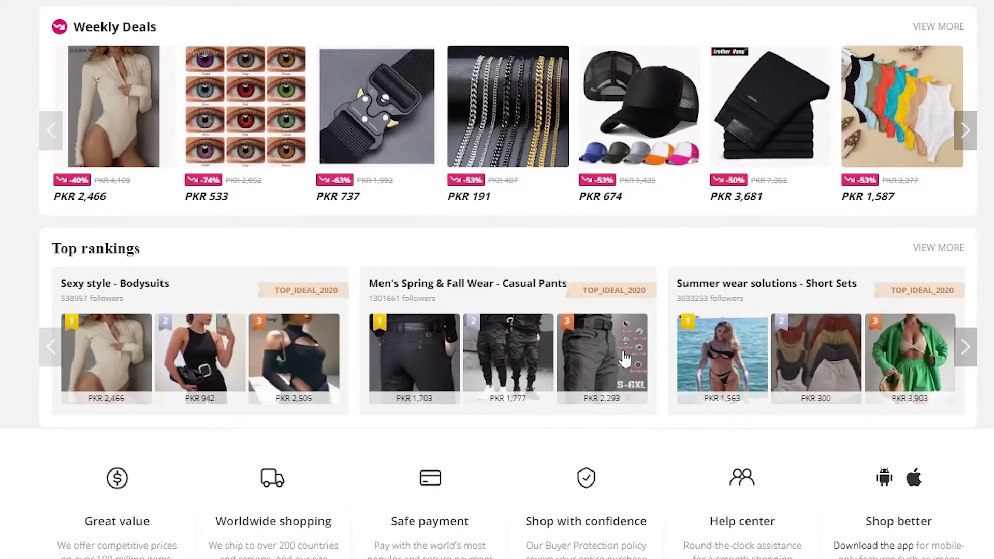
pyautogui.click(625, 357)
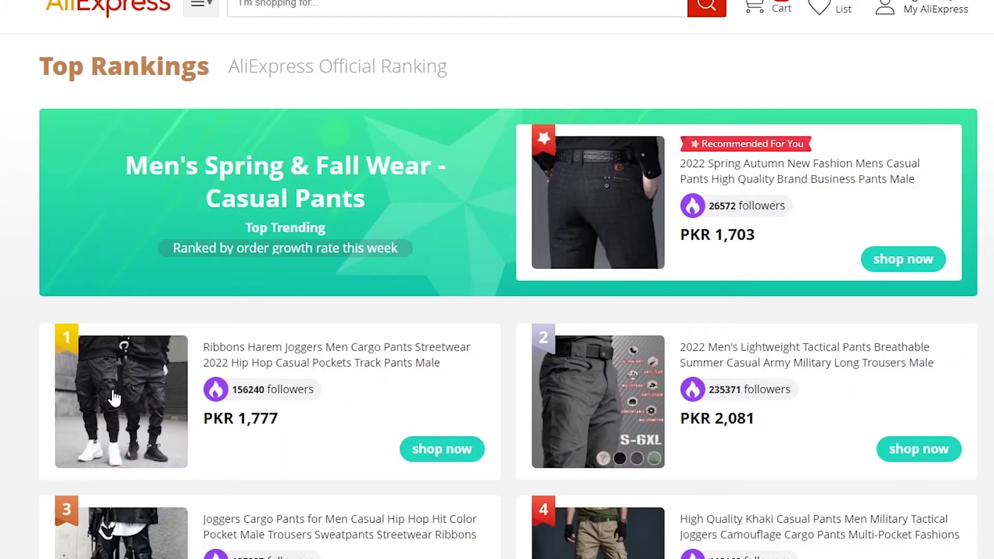
pyautogui.click(115, 395)
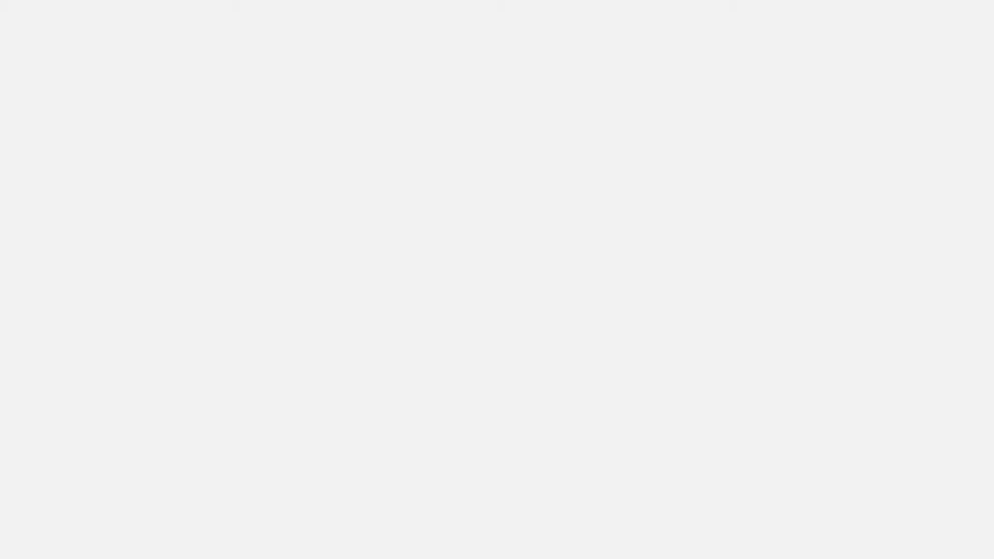
pyautogui.rightClick(823, 7)
pyautogui.click(828, 62)
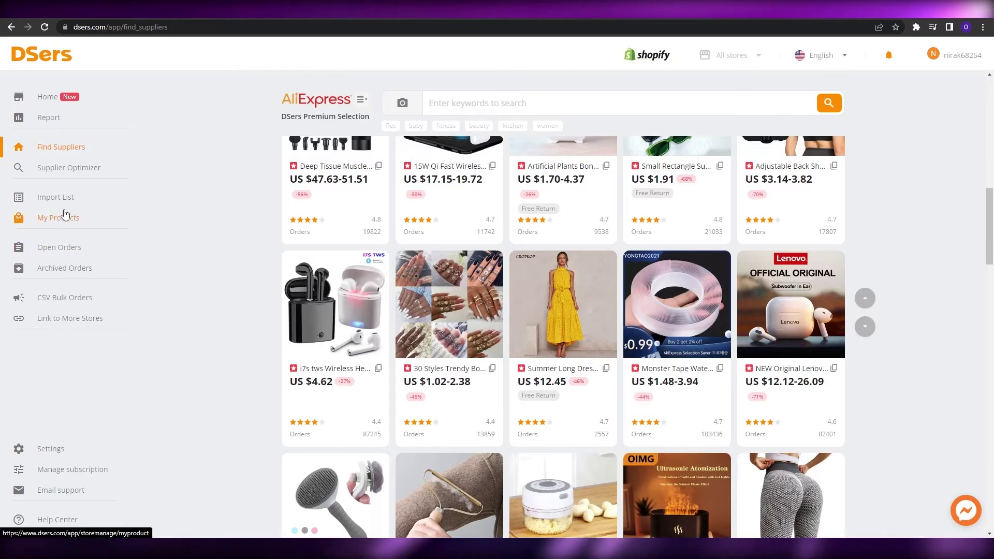
# Import the Ribbons Harem Joggers into the DSers Import List by pasting the AliExpress URL
pyautogui.click(67, 202)
pyautogui.rightClick(426, 154)
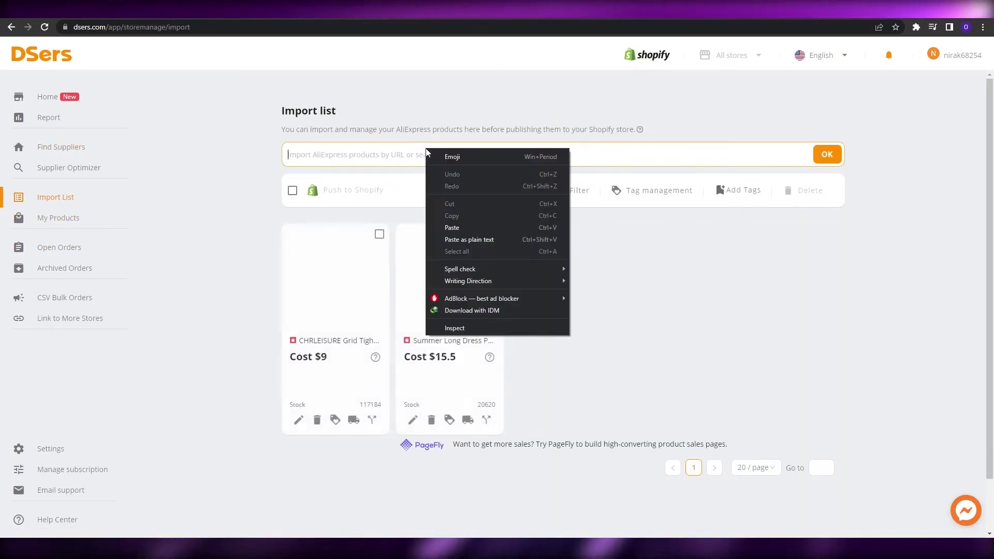
pyautogui.click(500, 229)
pyautogui.click(828, 155)
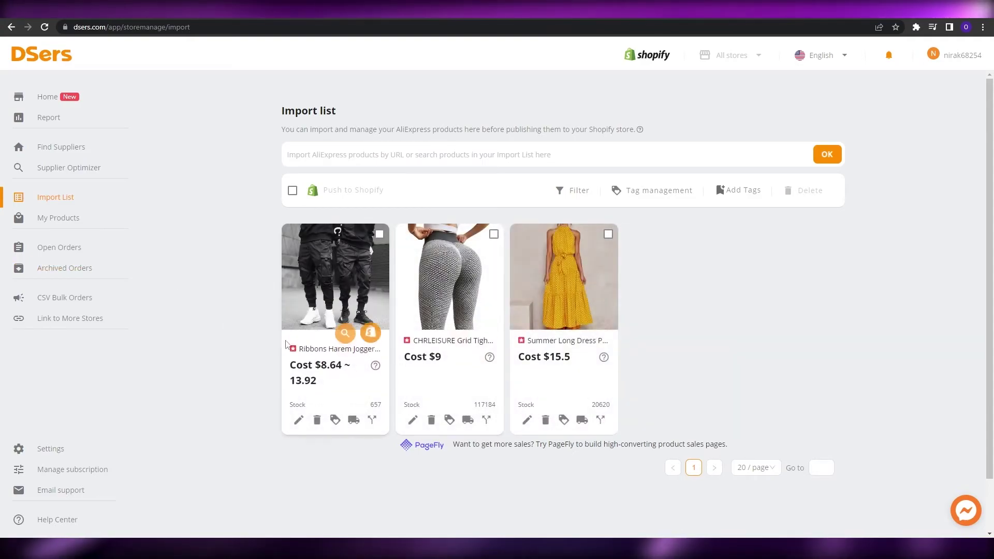
# Push the joggers to the Shopify store, also publishing them to the online store
pyautogui.moveTo(376, 339)
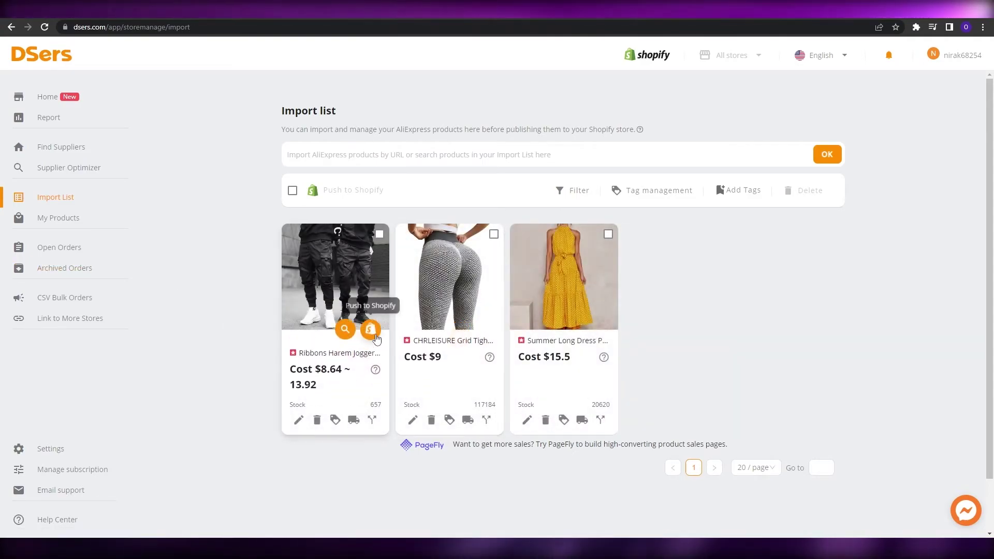
pyautogui.click(370, 329)
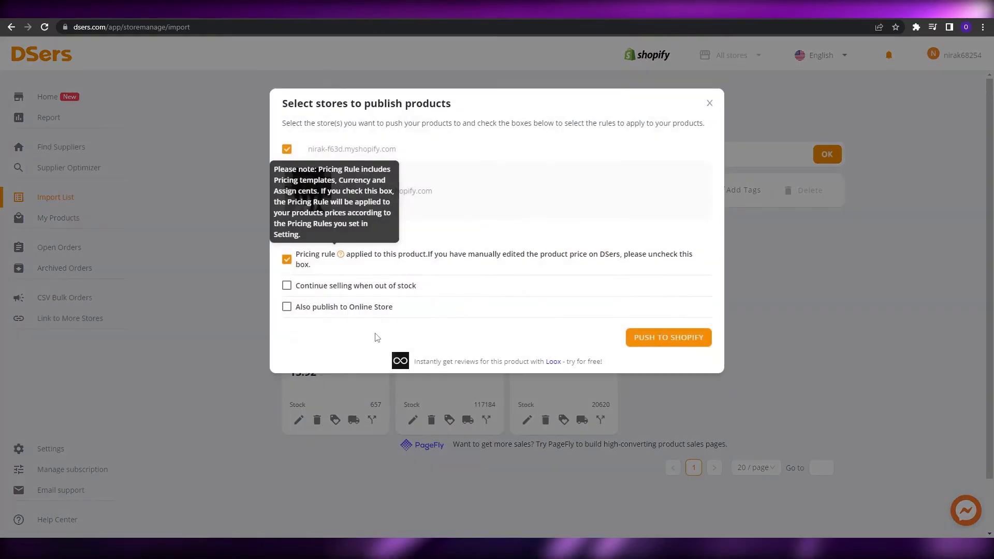
pyautogui.click(321, 310)
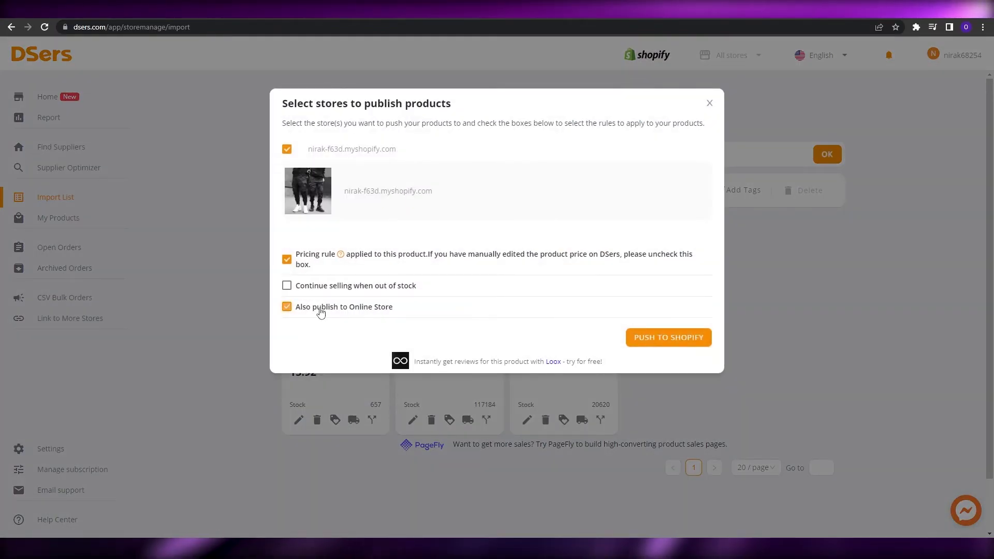
pyautogui.click(709, 103)
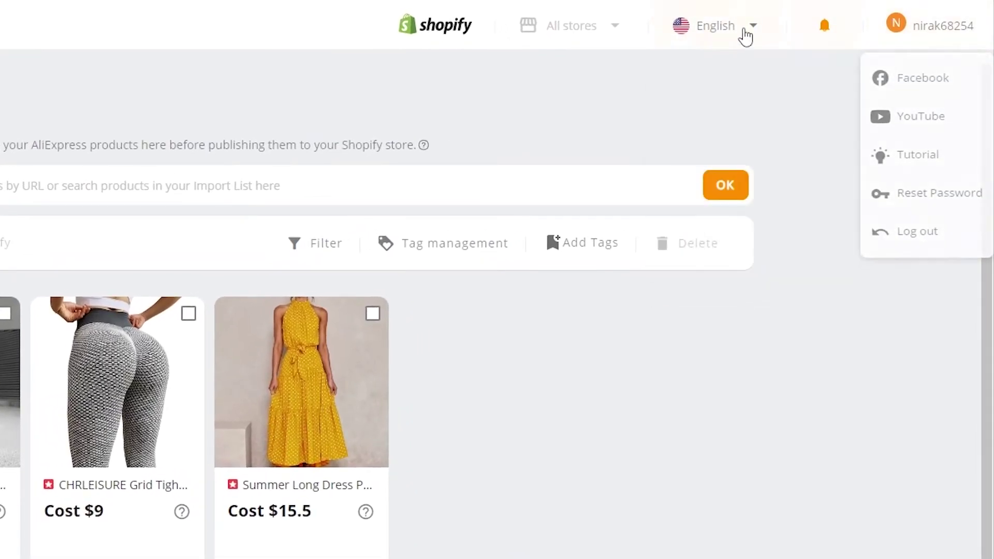
pyautogui.moveTo(926, 40)
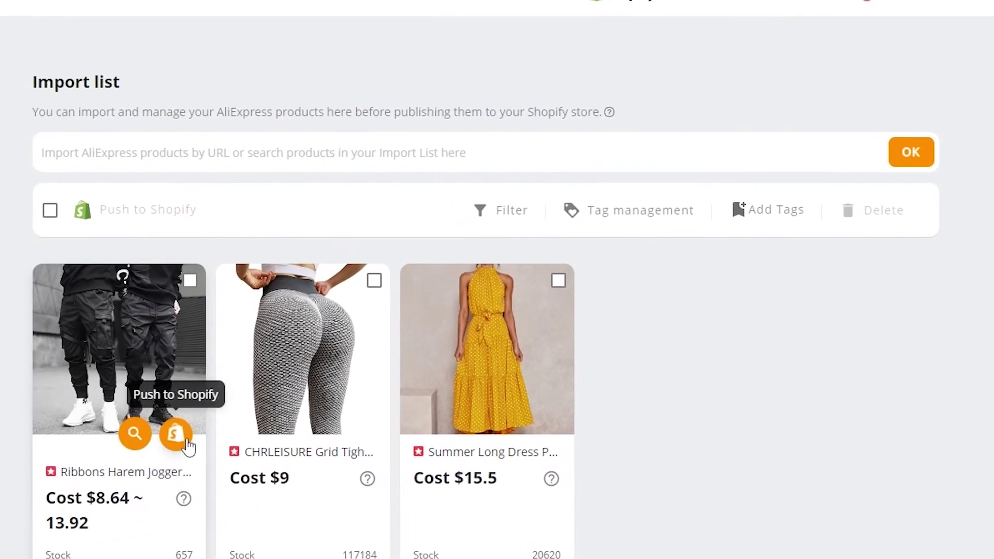
pyautogui.click(178, 433)
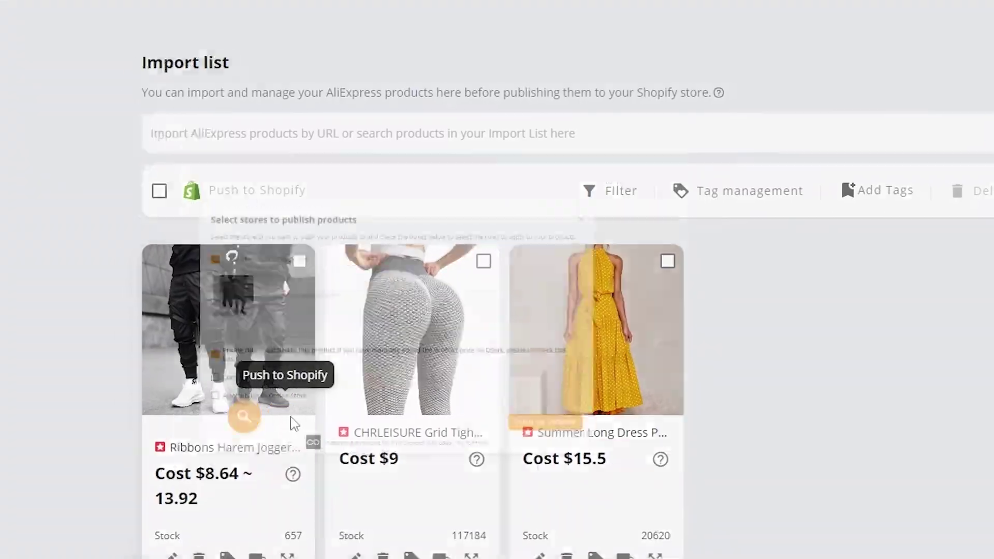
pyautogui.click(799, 429)
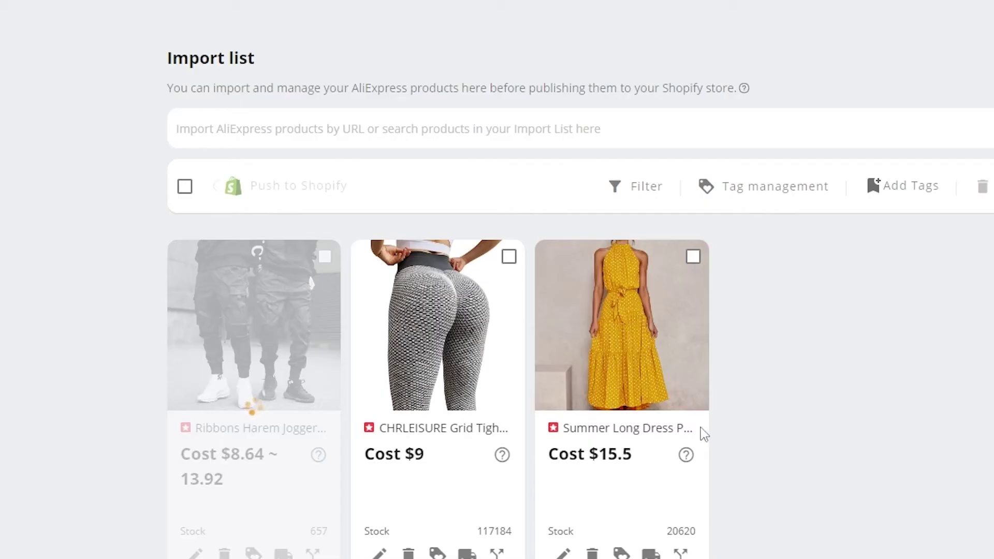
# Push the CHRLEISURE grid leggings and the yellow Summer Long Dress to Shopify
pyautogui.click(495, 422)
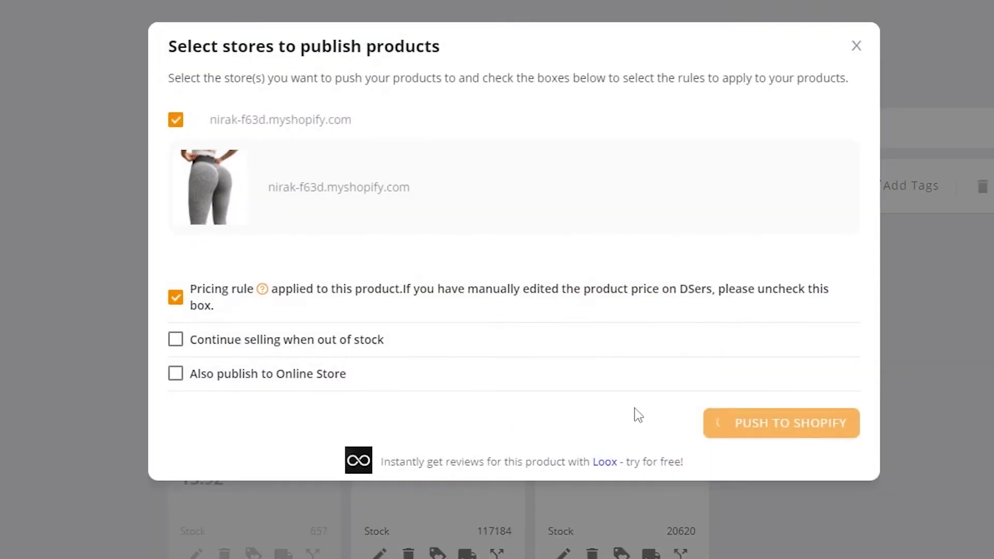
pyautogui.click(788, 431)
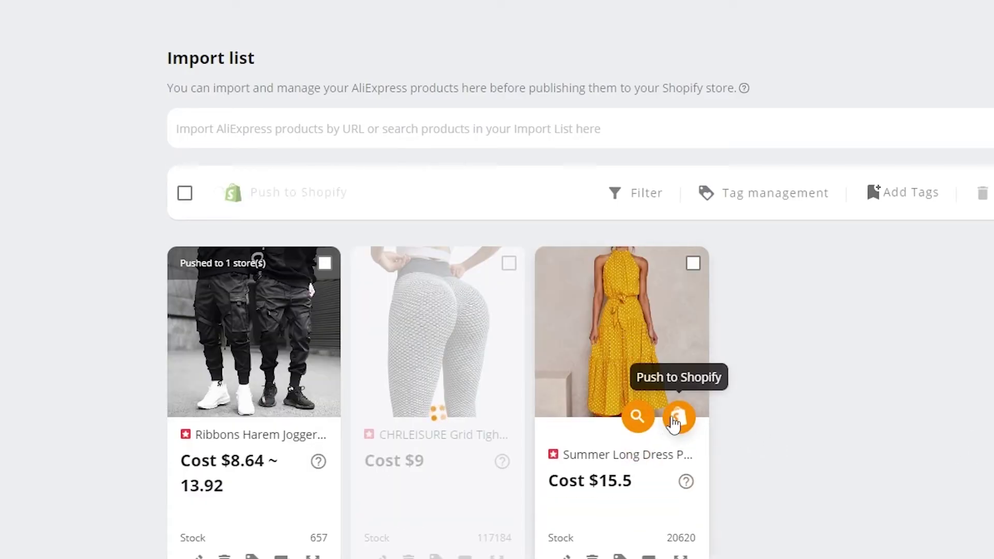
pyautogui.click(184, 195)
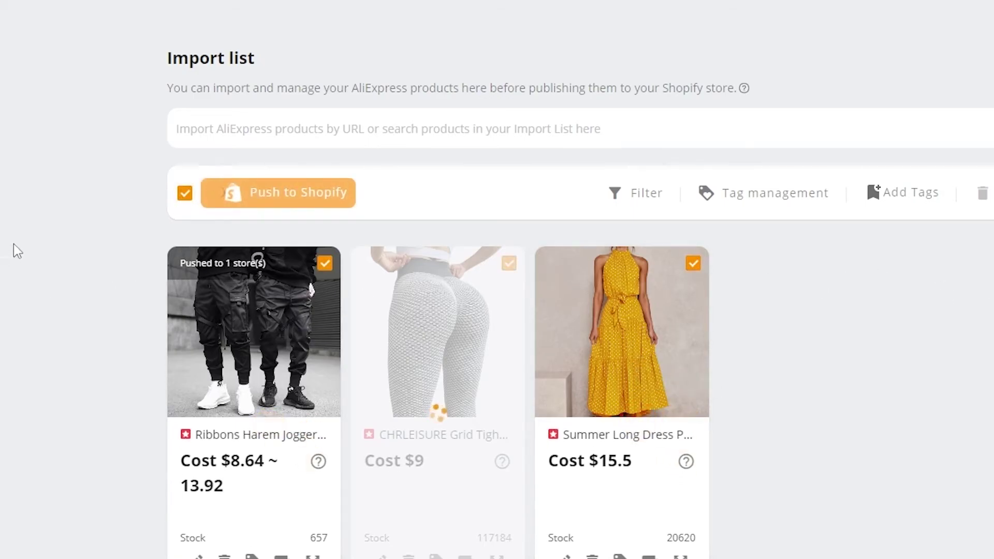
pyautogui.click(186, 198)
pyautogui.moveTo(641, 378)
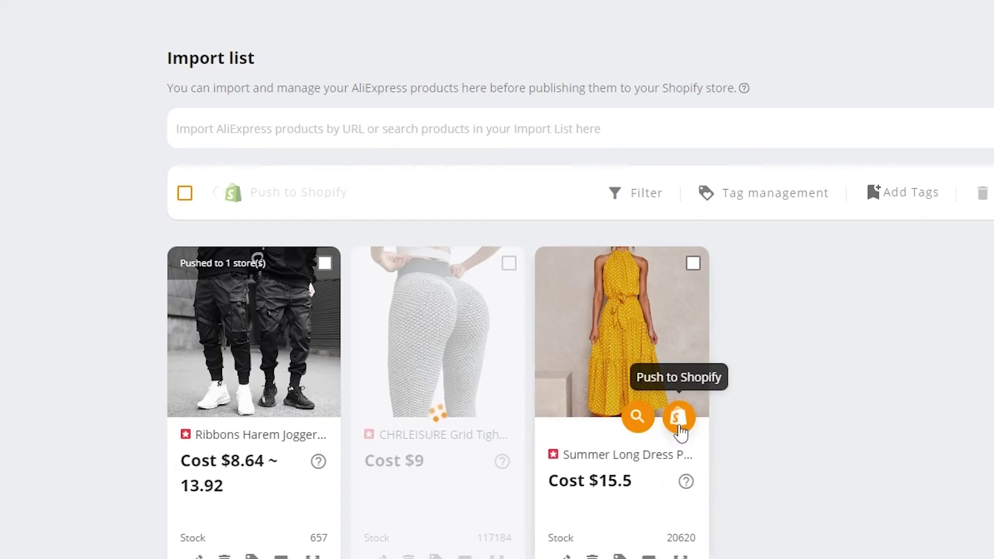
pyautogui.click(678, 417)
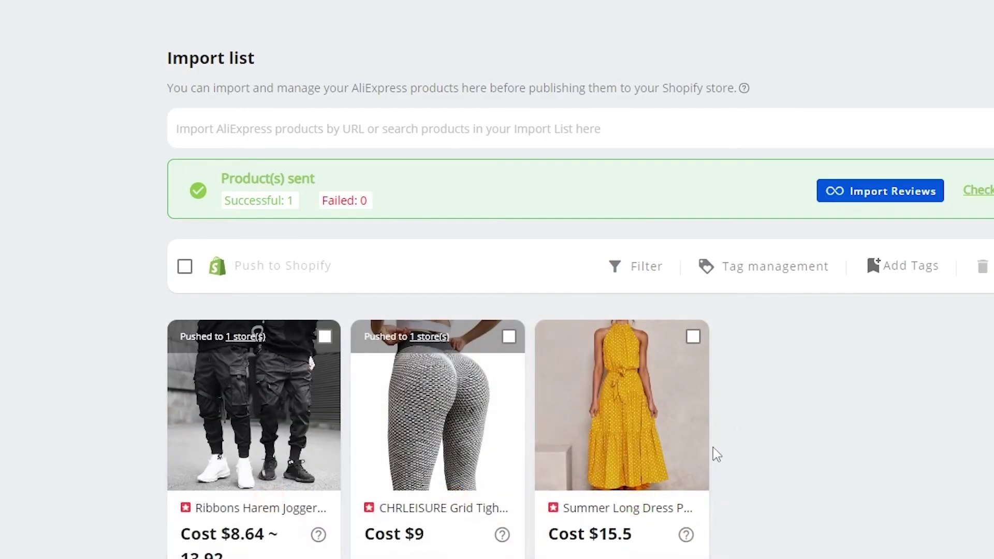
pyautogui.click(686, 496)
pyautogui.click(782, 424)
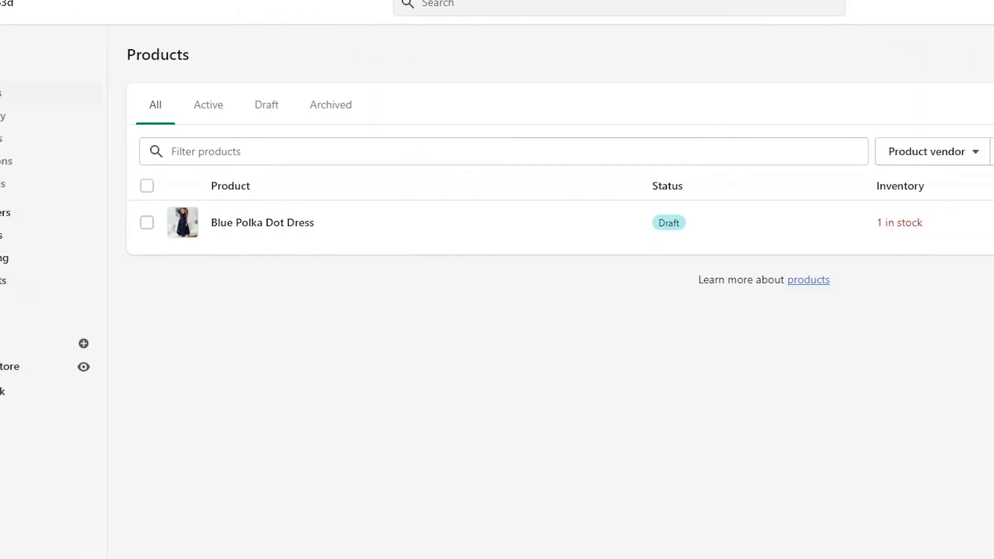
# Check the imported products in Shopify, view the CHRLEISURE tights page, then return to Collections
pyautogui.click(60, 109)
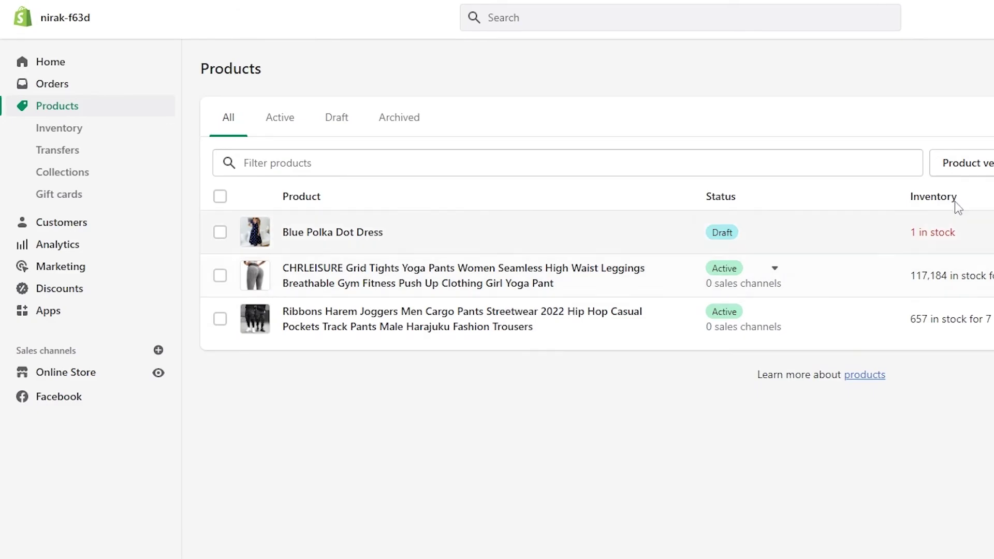
pyautogui.click(754, 287)
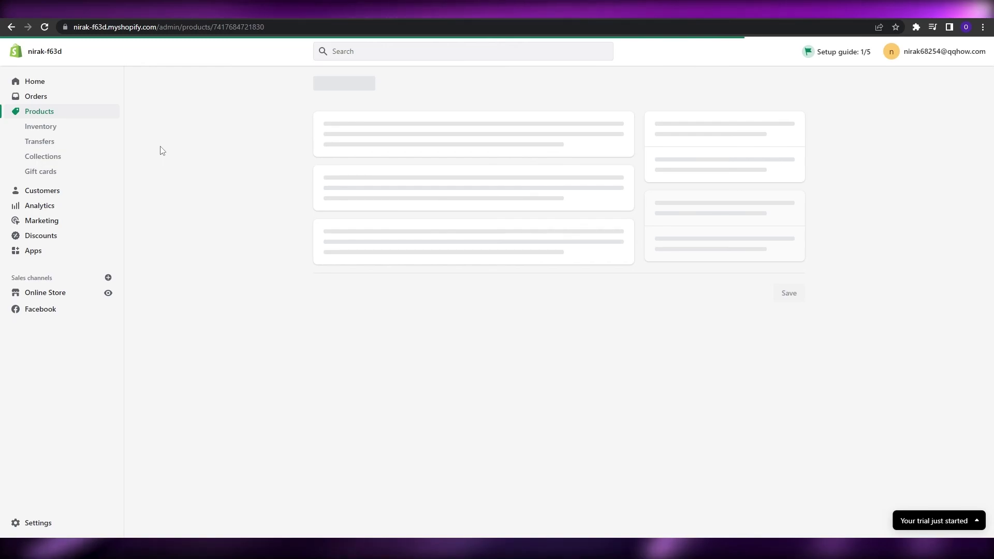
pyautogui.click(42, 158)
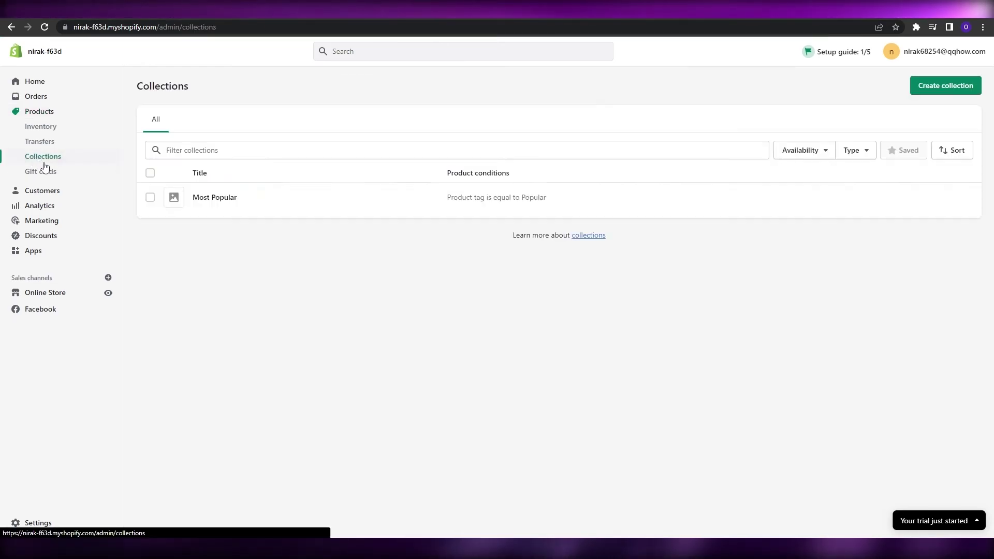